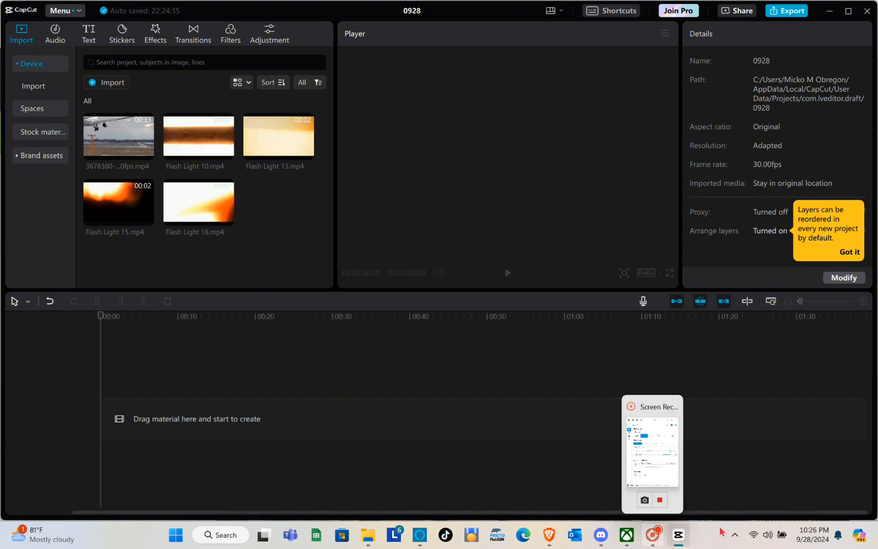
# Step: Switch to the Brave window showing Envato's Editable Video Templates page
pyautogui.moveTo(549, 534)
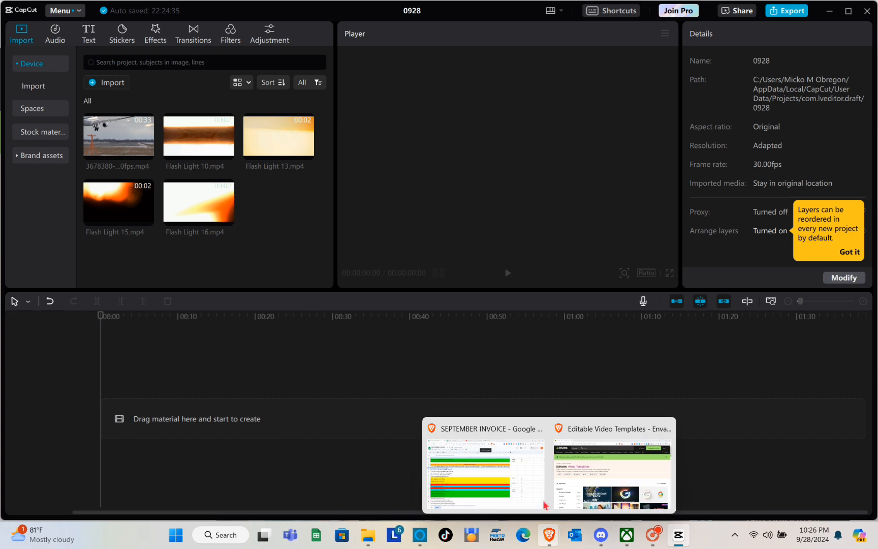
pyautogui.moveTo(619, 495)
pyautogui.click(614, 477)
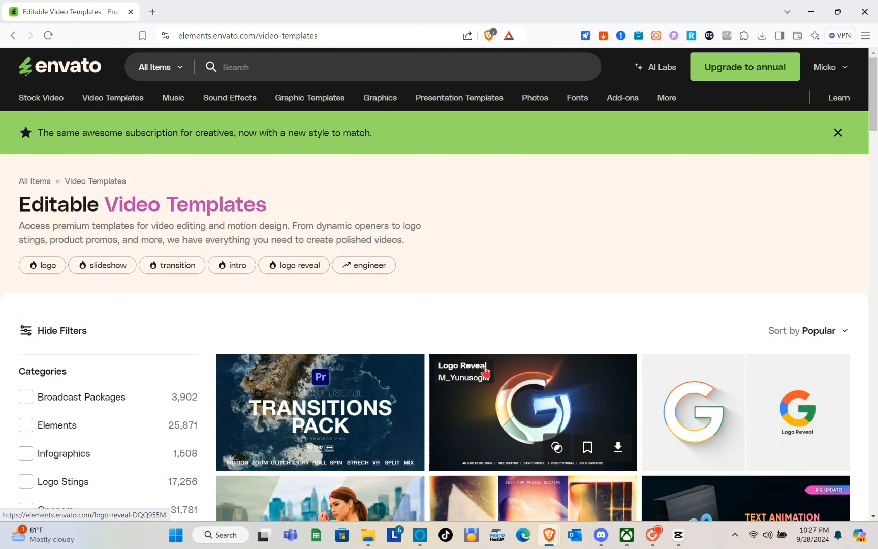
pyautogui.scroll(-7, 316, 367)
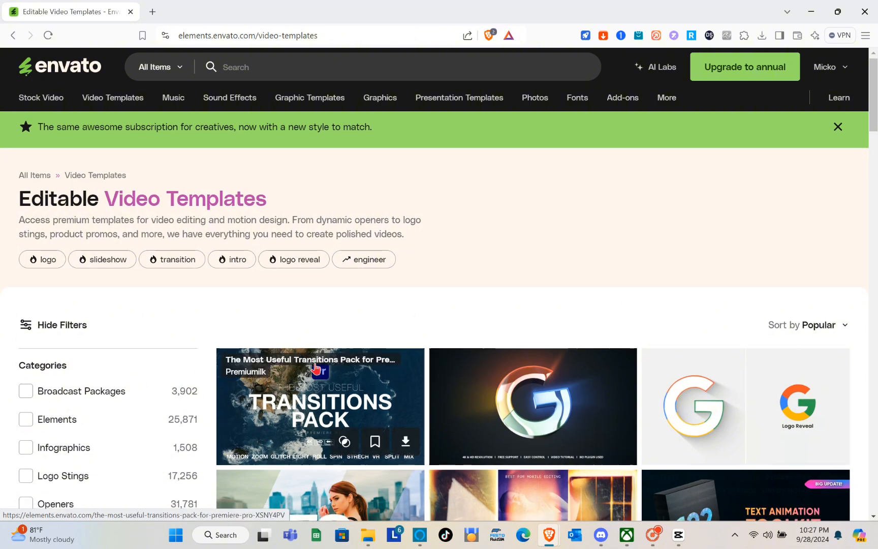
pyautogui.scroll(5, 316, 366)
pyautogui.scroll(1, 306, 336)
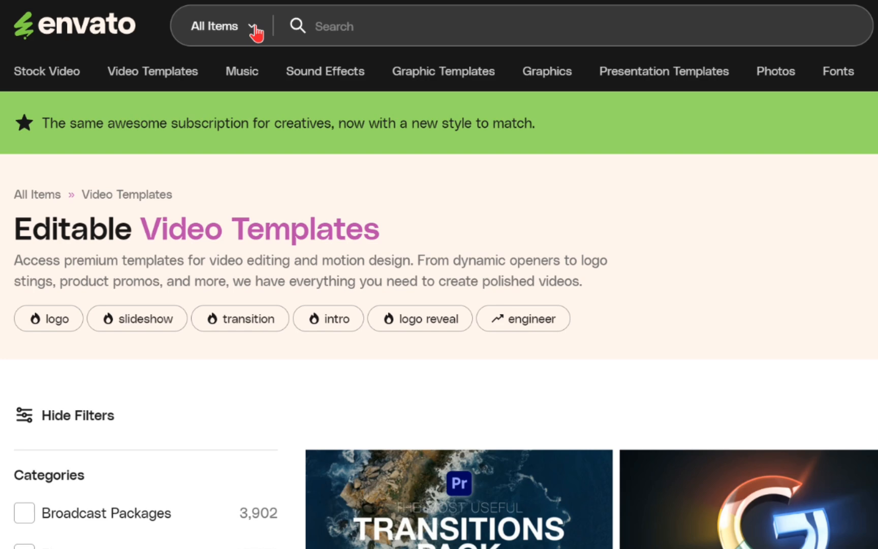
# Step: Review the searchable item types, keeping All Items, and examine the popular video templates and available filters
pyautogui.click(254, 31)
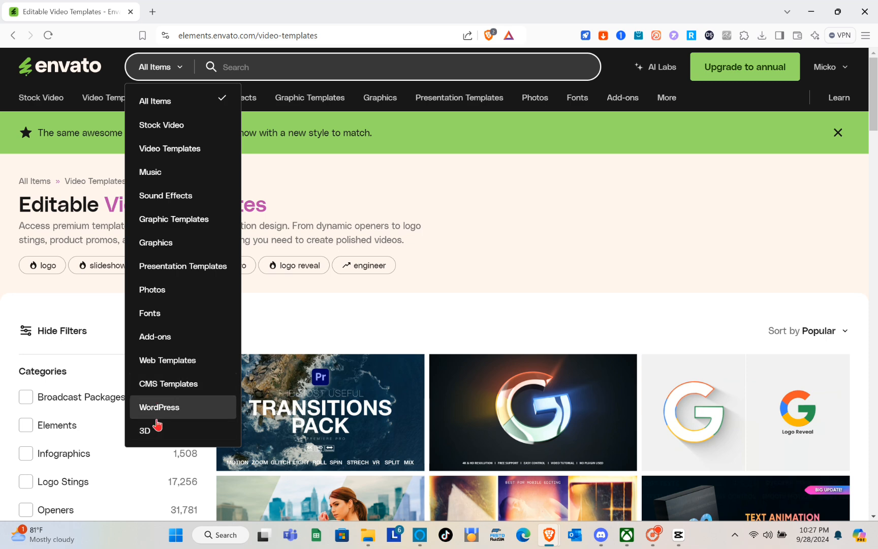
pyautogui.click(160, 99)
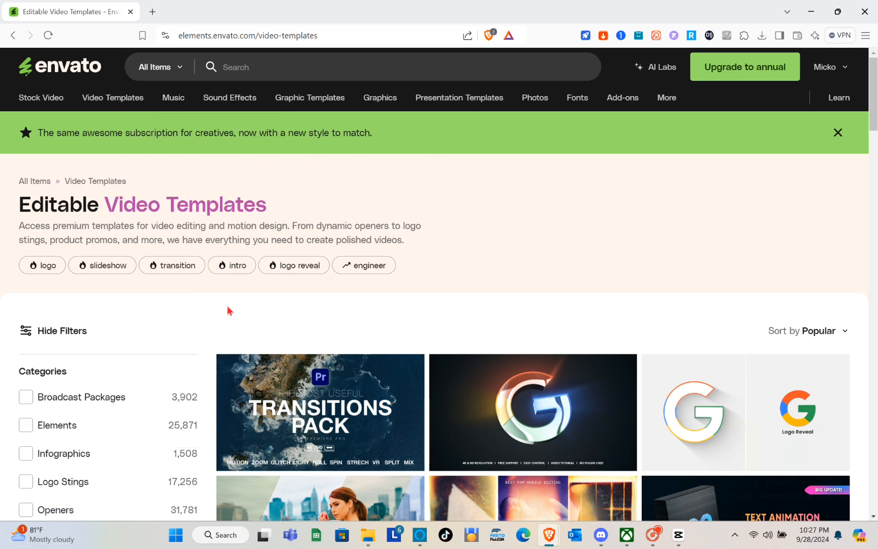
pyautogui.scroll(-3, 227, 310)
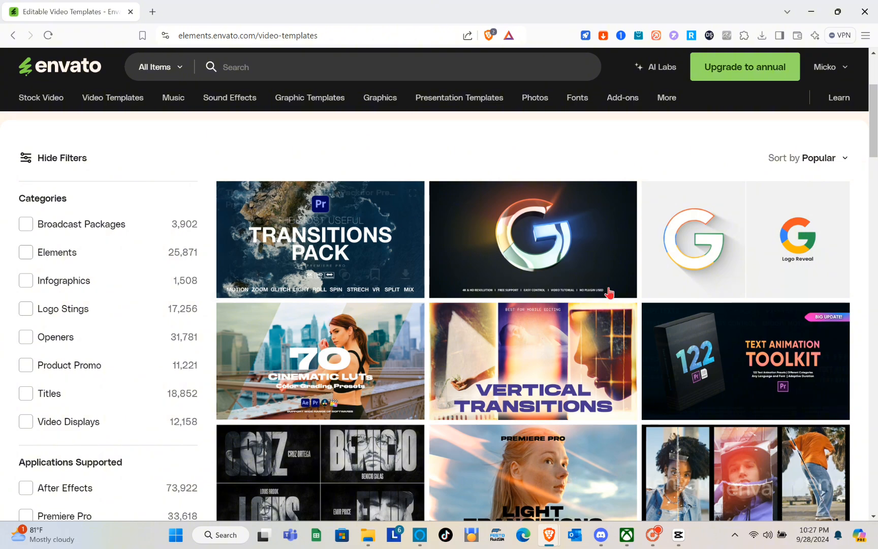
pyautogui.scroll(-6, 735, 293)
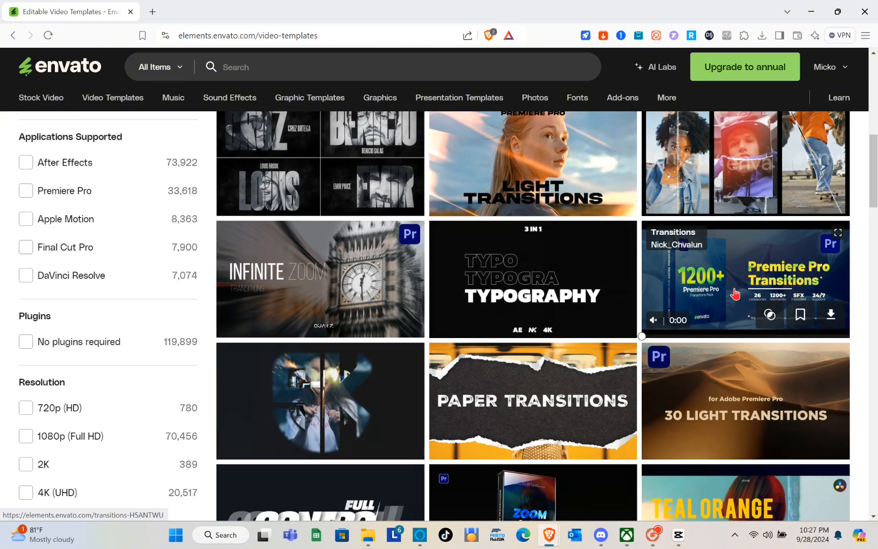
pyautogui.scroll(-6, 735, 294)
pyautogui.scroll(7, 626, 352)
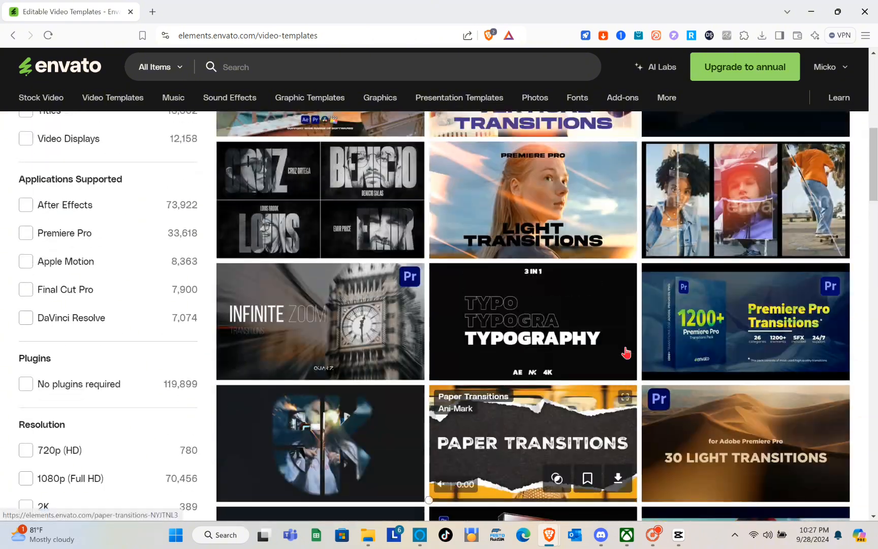
pyautogui.scroll(10, 625, 352)
pyautogui.scroll(-1, 512, 376)
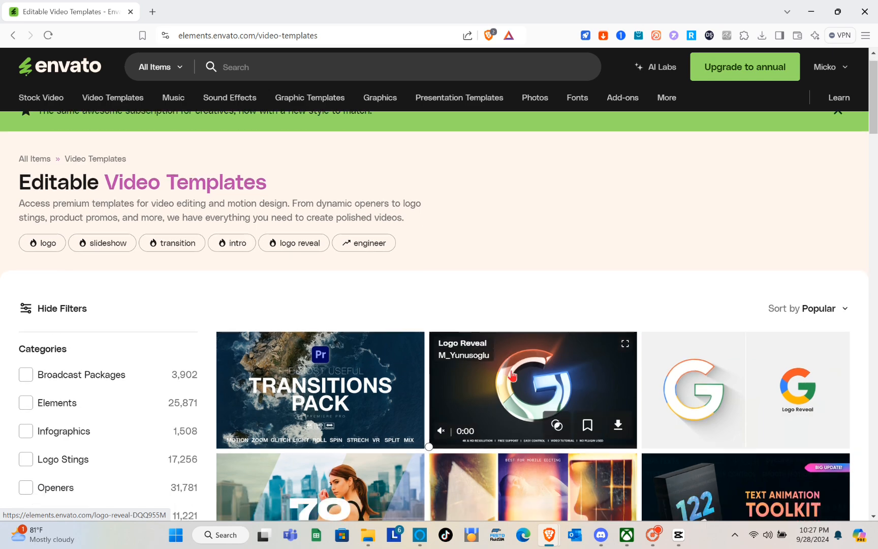
pyautogui.scroll(-2, 512, 376)
pyautogui.scroll(3, 82, 378)
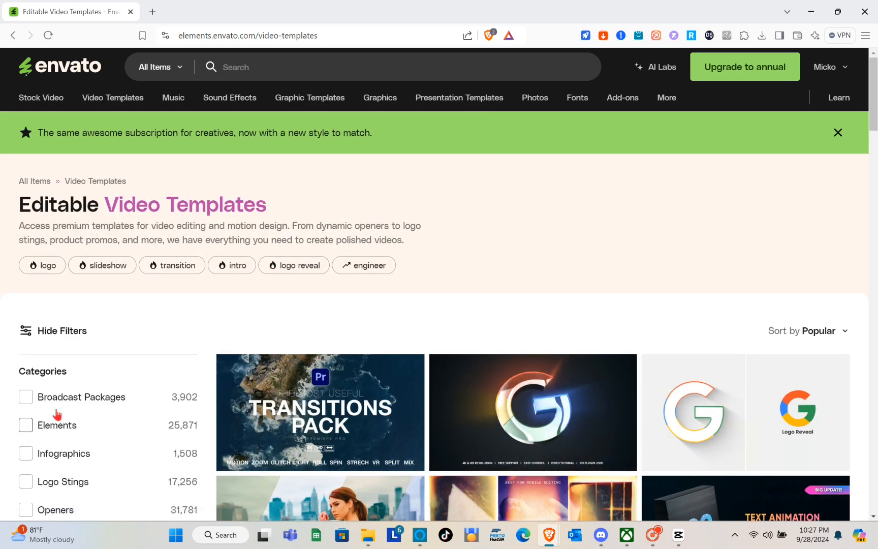
# Step: Filter the video templates by the Elements category and look over the filtered templates
pyautogui.click(26, 425)
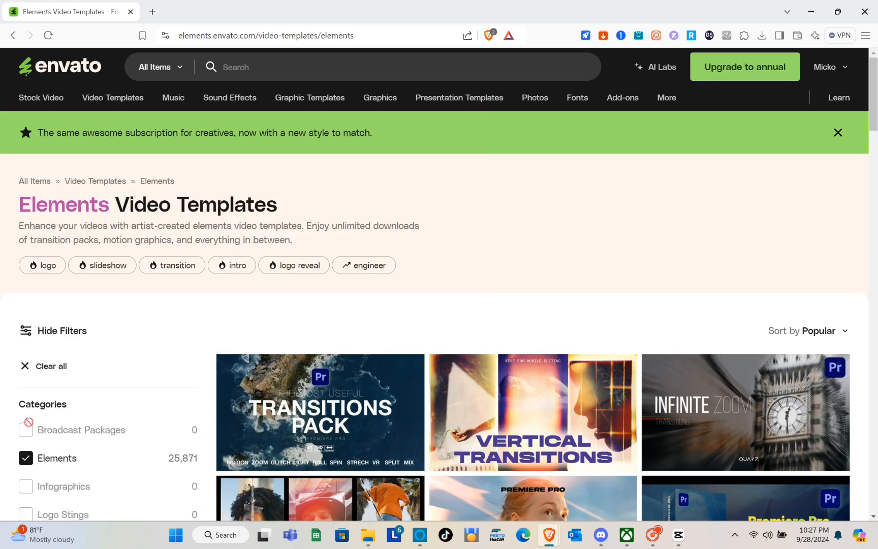
pyautogui.scroll(-4, 227, 388)
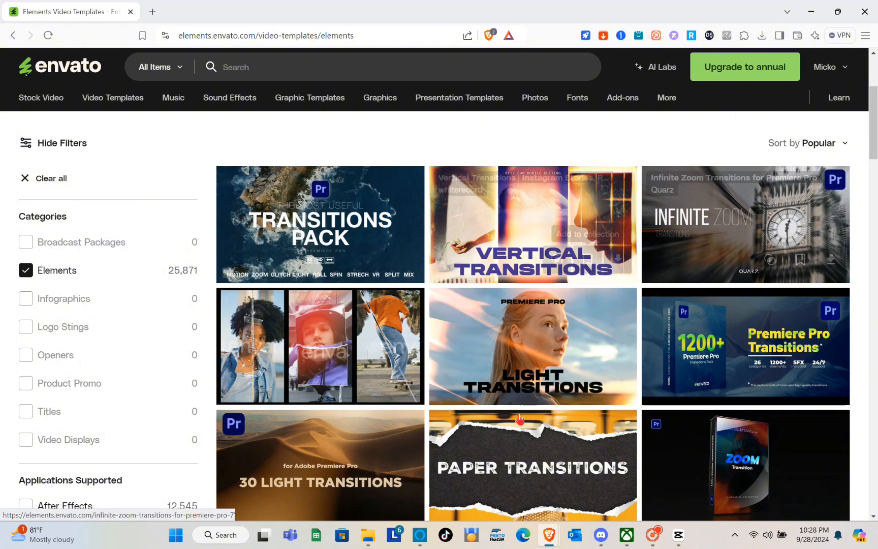
pyautogui.scroll(-3, 579, 310)
pyautogui.scroll(3, 574, 320)
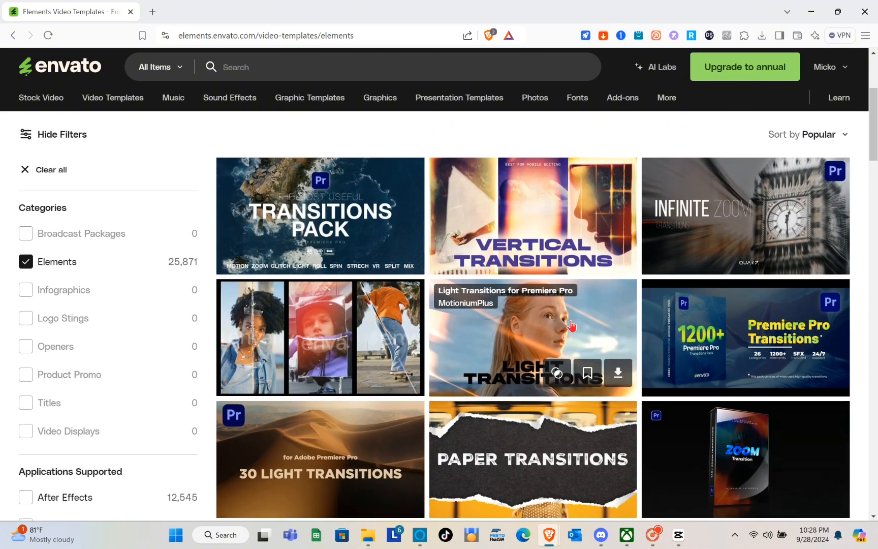
# Step: Preview the Infinite Zoom Transitions for Premiere Pro template and return to the Elements template list
pyautogui.click(715, 207)
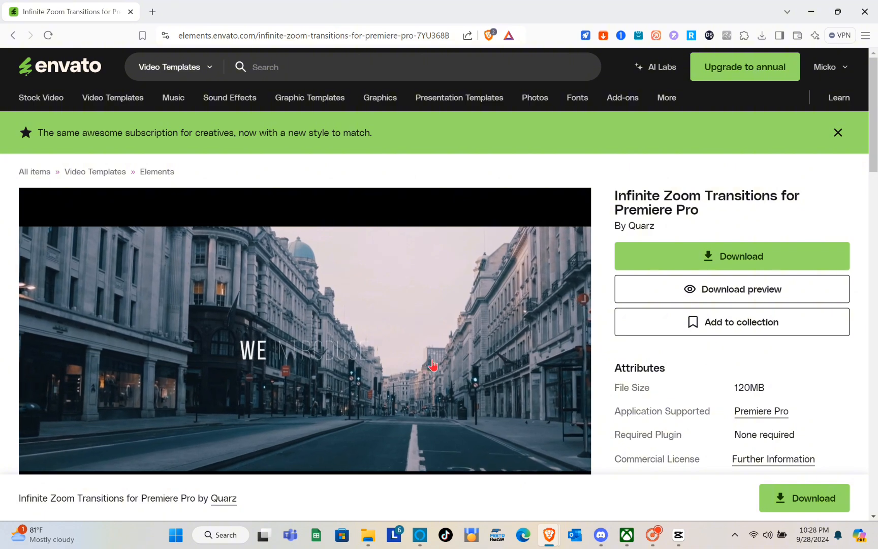
pyautogui.scroll(-1, 401, 315)
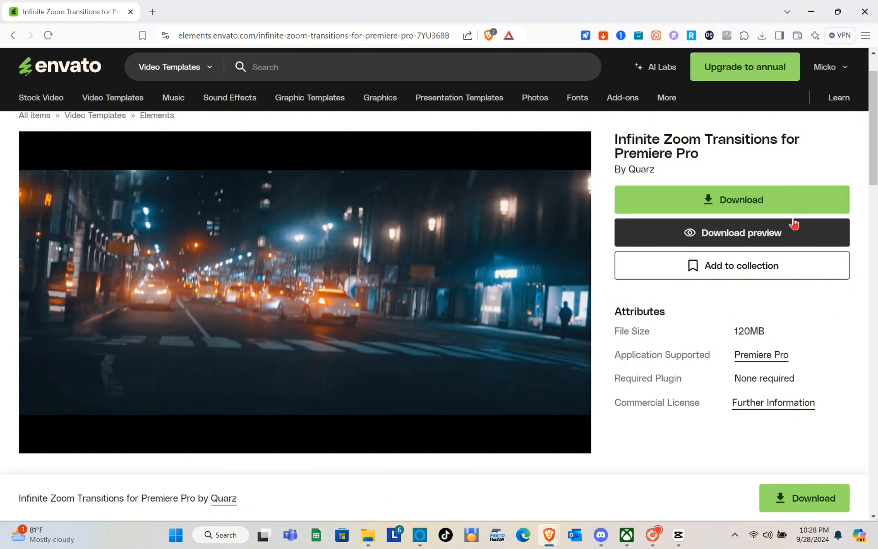
pyautogui.scroll(-1, 500, 344)
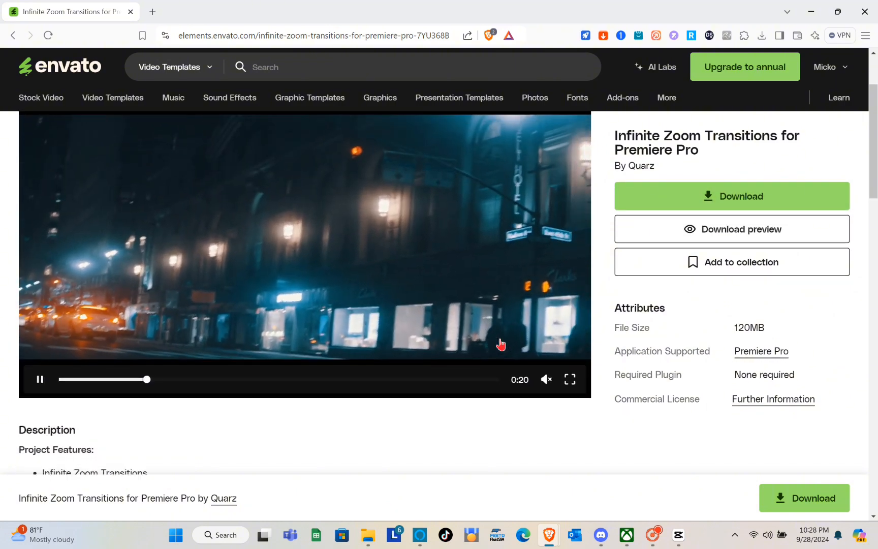
pyautogui.scroll(1, 500, 344)
pyautogui.scroll(1, 500, 344)
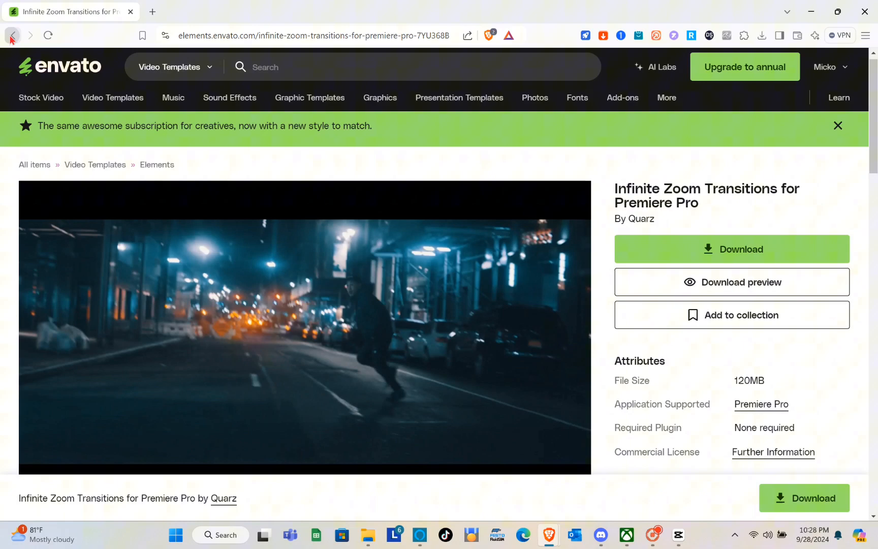
pyautogui.click(12, 37)
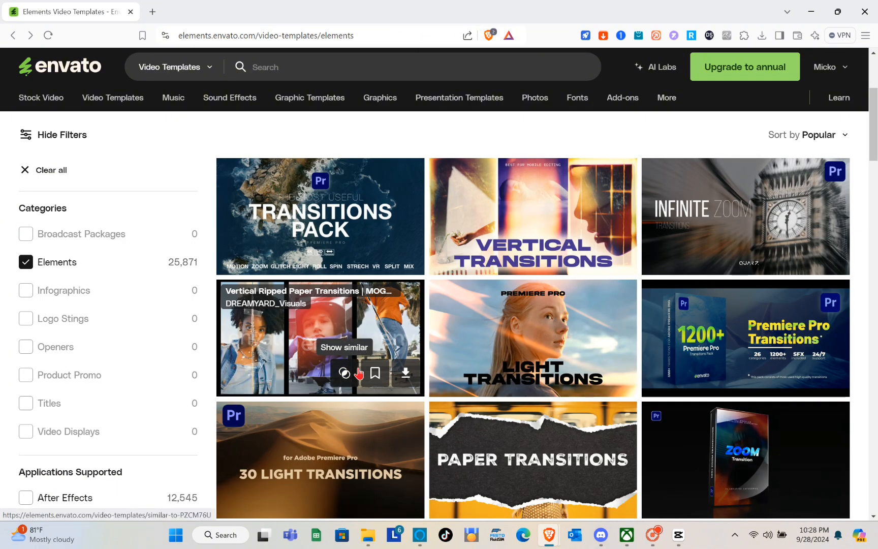
# Step: Open the Light Transitions for Premiere Pro template and watch its preview in full screen
pyautogui.scroll(-1, 358, 374)
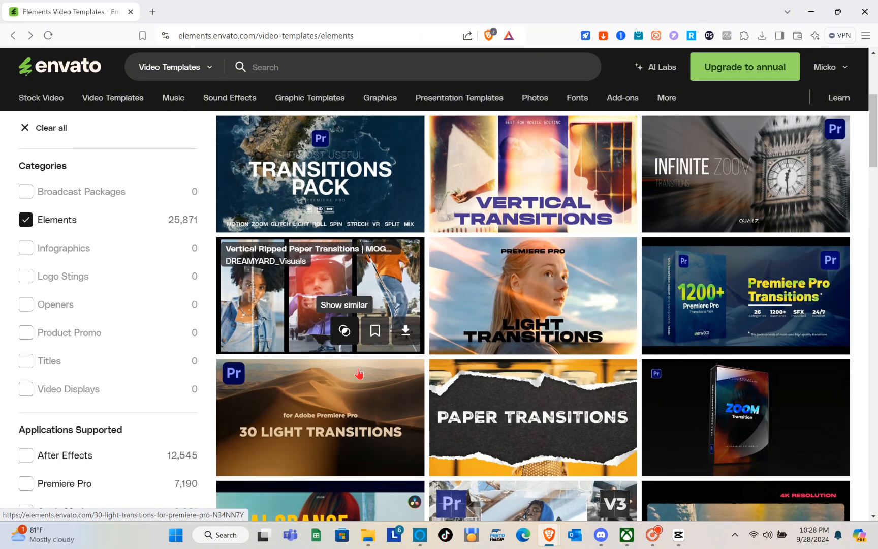
pyautogui.click(494, 310)
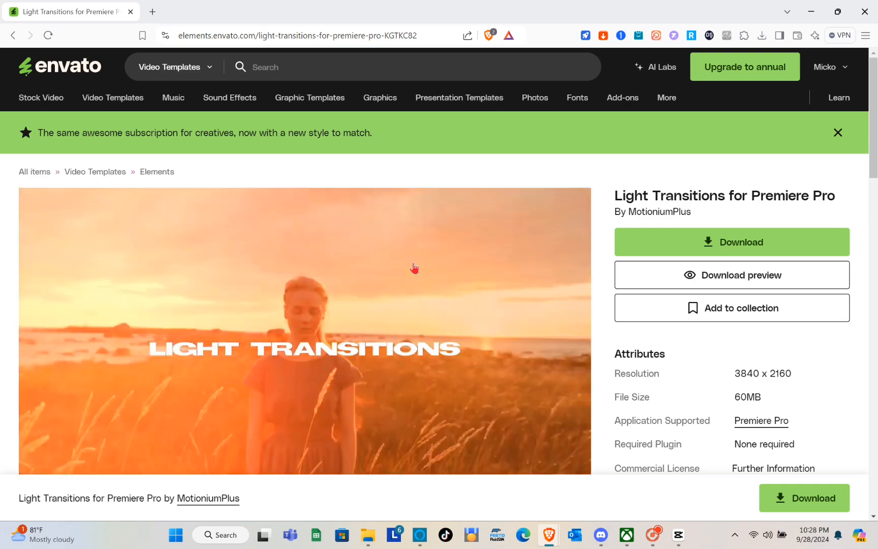
pyautogui.scroll(-1, 369, 352)
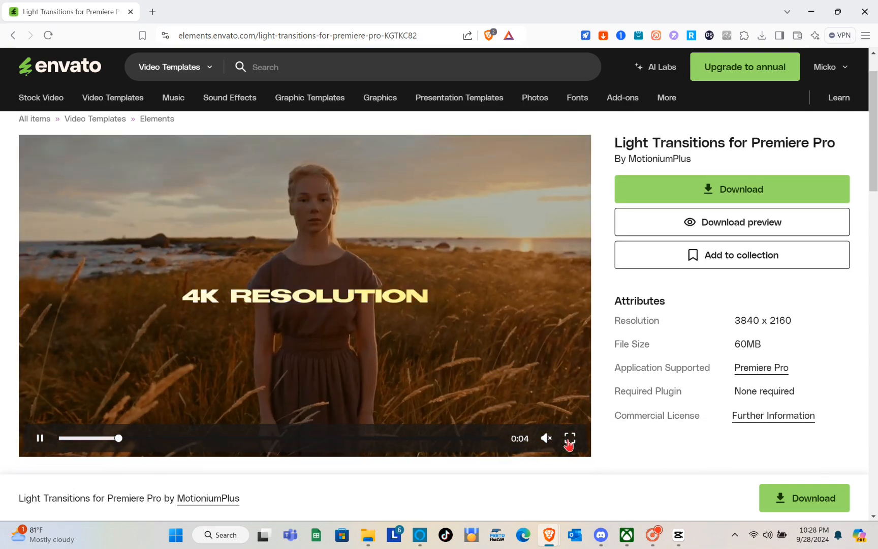
pyautogui.click(569, 439)
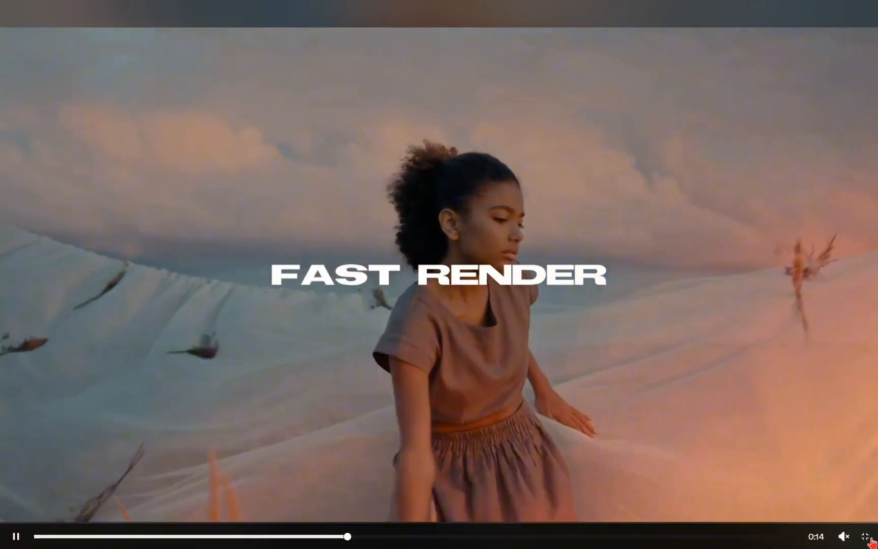
pyautogui.click(864, 536)
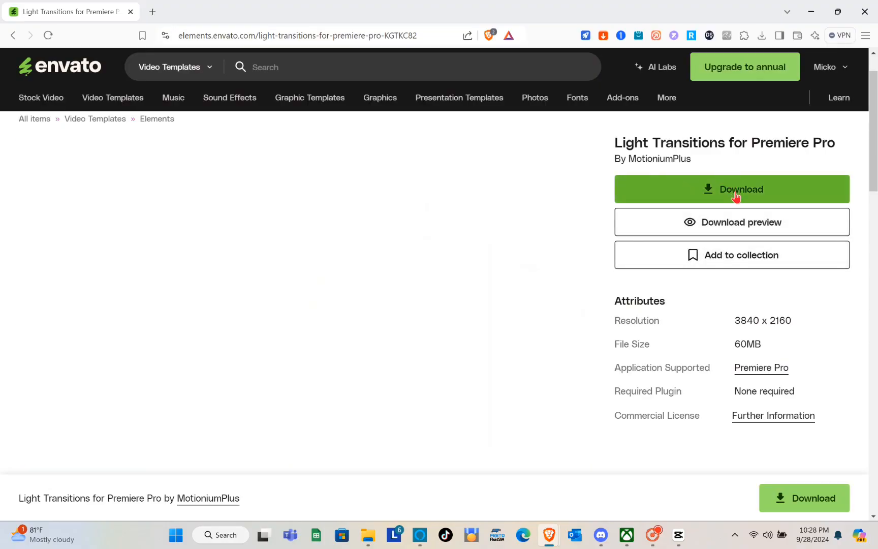
# Step: Add the Light Transitions template to the Sample project for download, and cancel saving the ZIP file
pyautogui.click(735, 194)
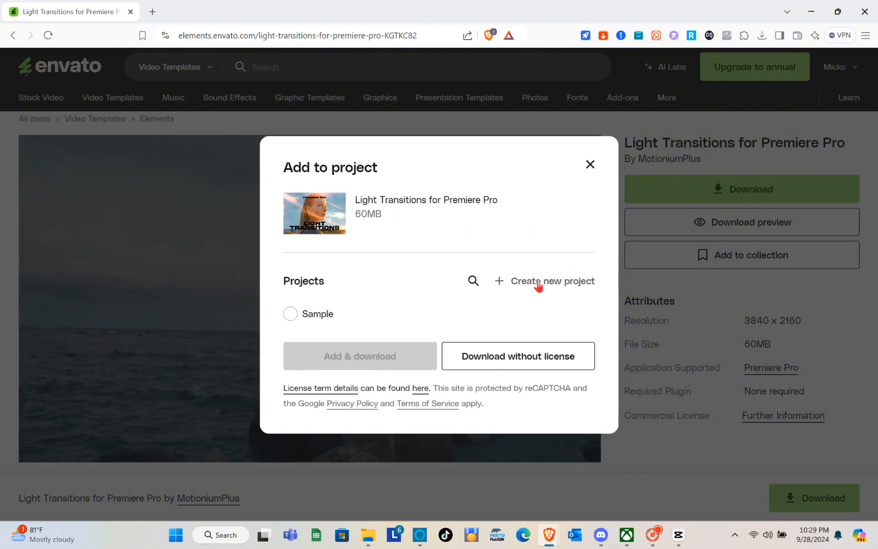
pyautogui.click(290, 314)
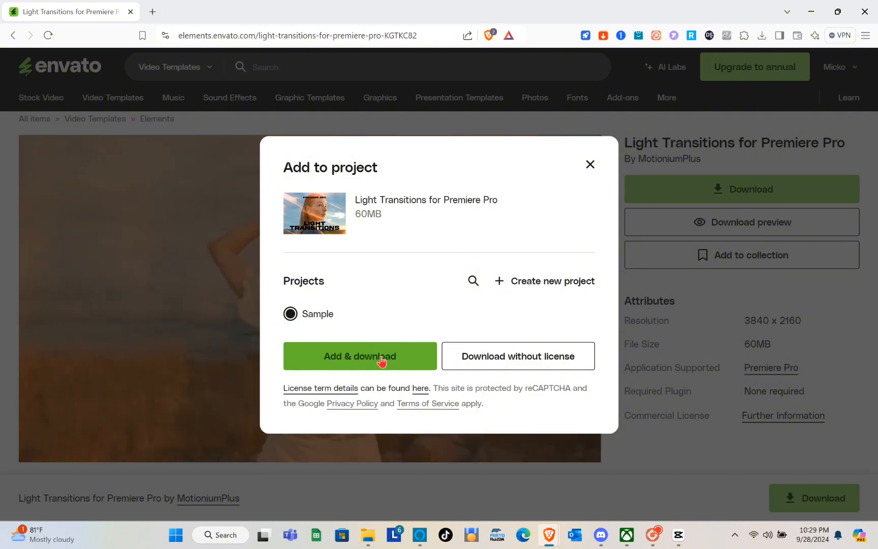
pyautogui.click(381, 357)
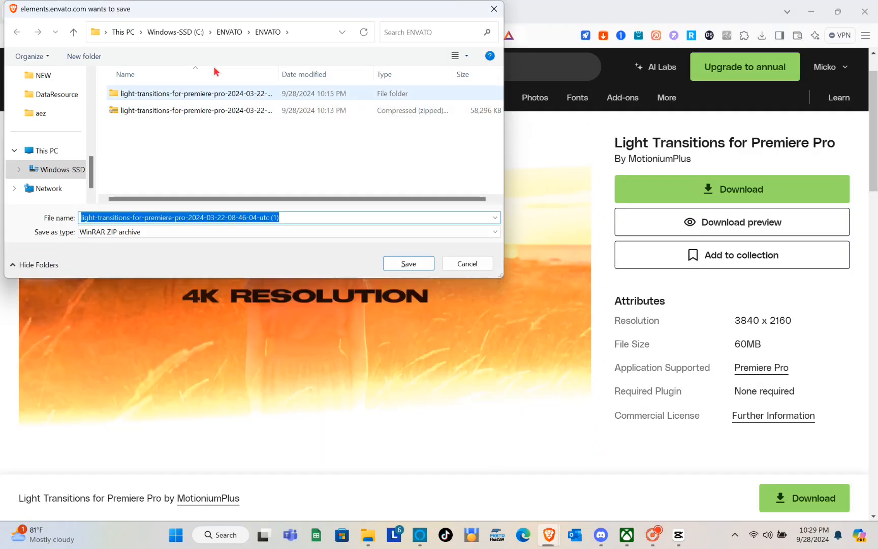
pyautogui.click(494, 9)
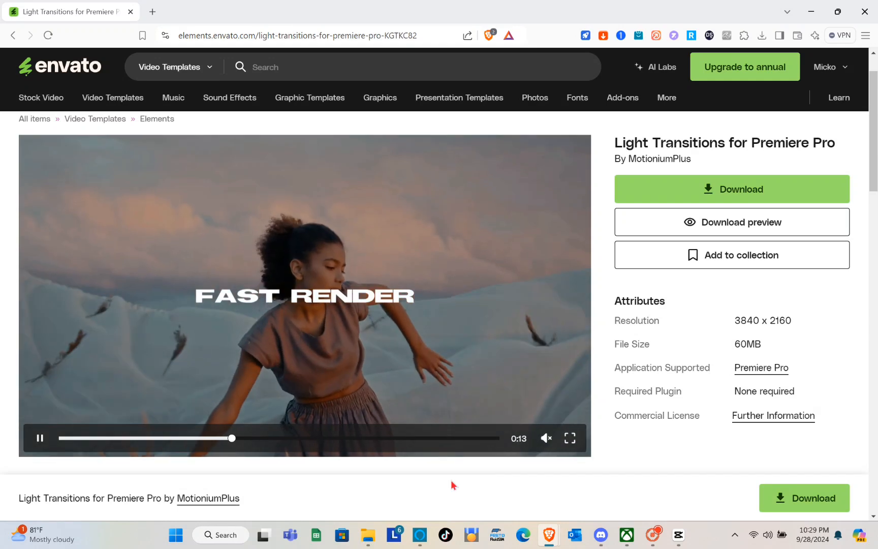
# Step: Switch to File Explorer and open the nested ENVATO folder inside ENVATO on the Windows-SSD (C:) drive
pyautogui.click(367, 538)
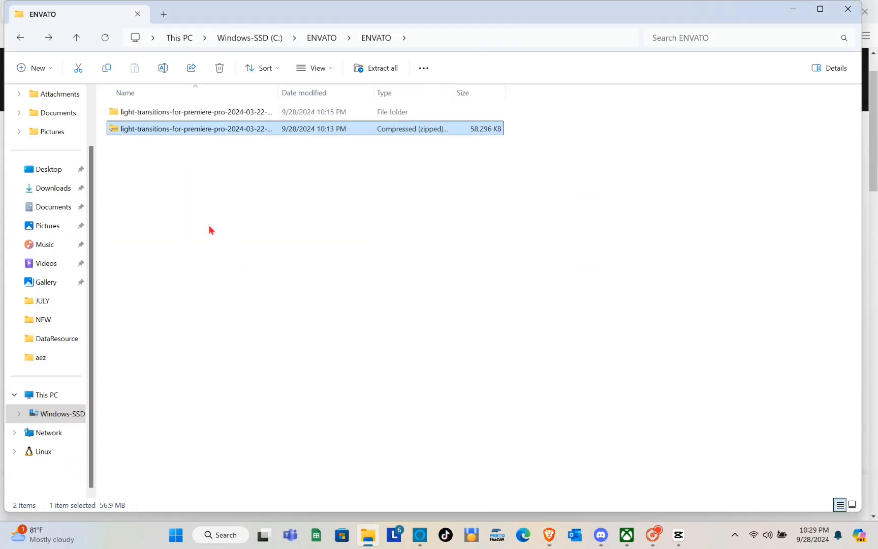
pyautogui.click(53, 416)
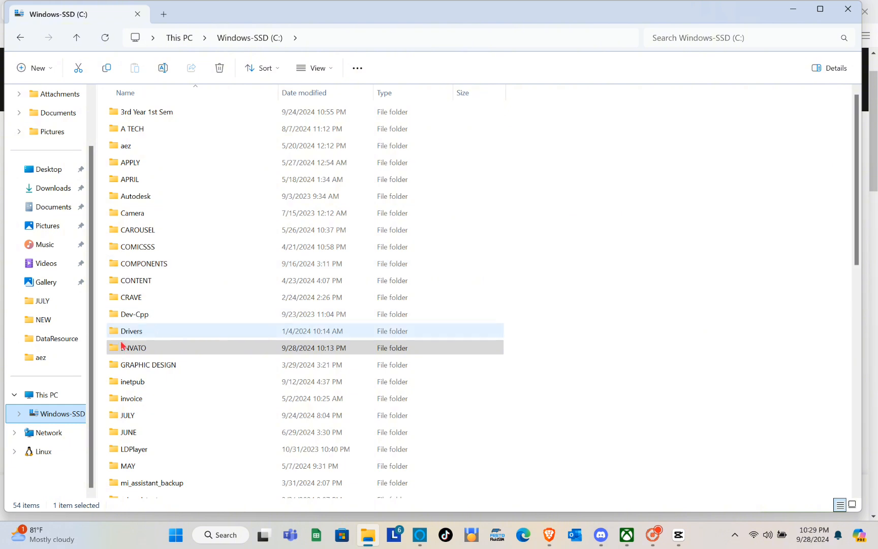
pyautogui.click(133, 353)
pyautogui.doubleClick(139, 355)
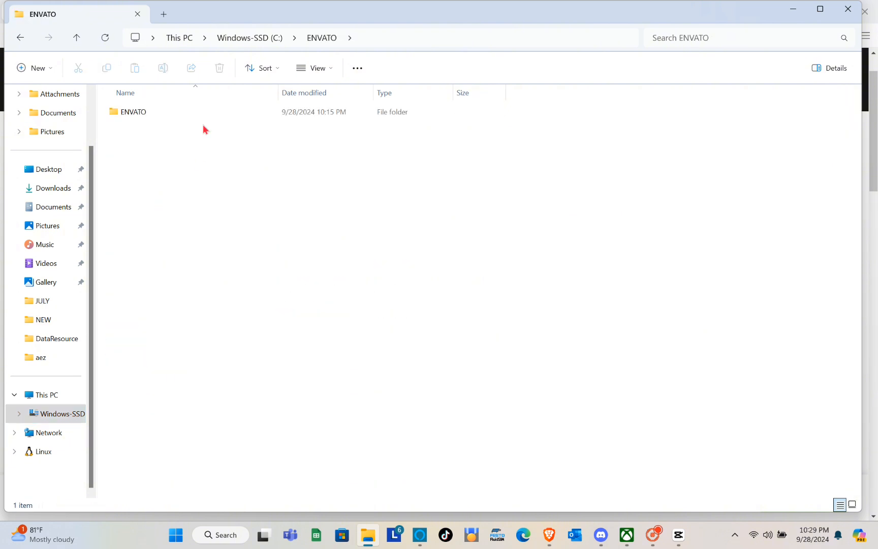
pyautogui.doubleClick(158, 112)
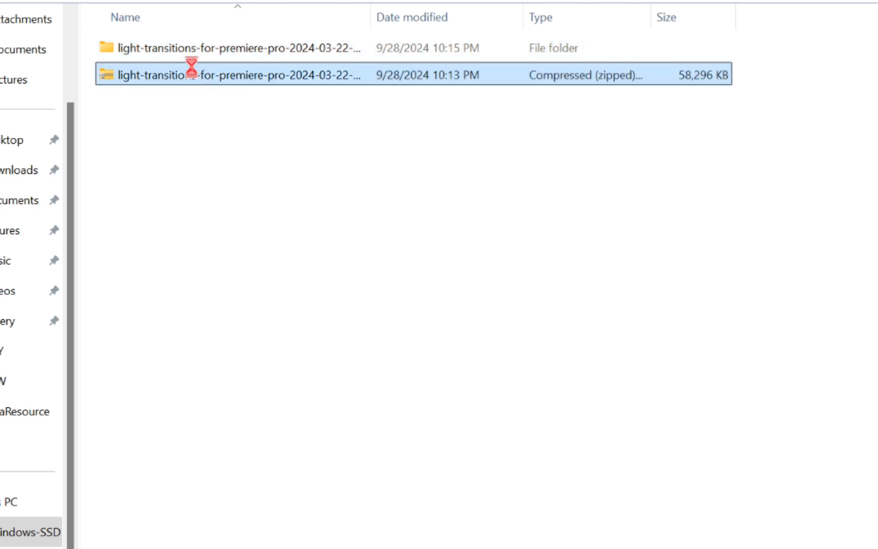
# Step: Check the extraction options for the light-transitions ZIP archive without applying any, and close the folder window
pyautogui.rightClick(194, 71)
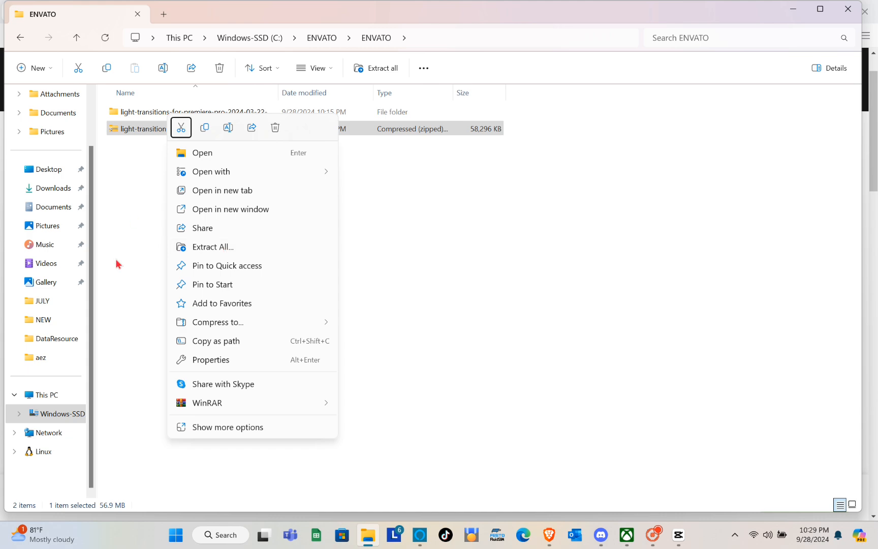
pyautogui.click(636, 301)
pyautogui.click(637, 301)
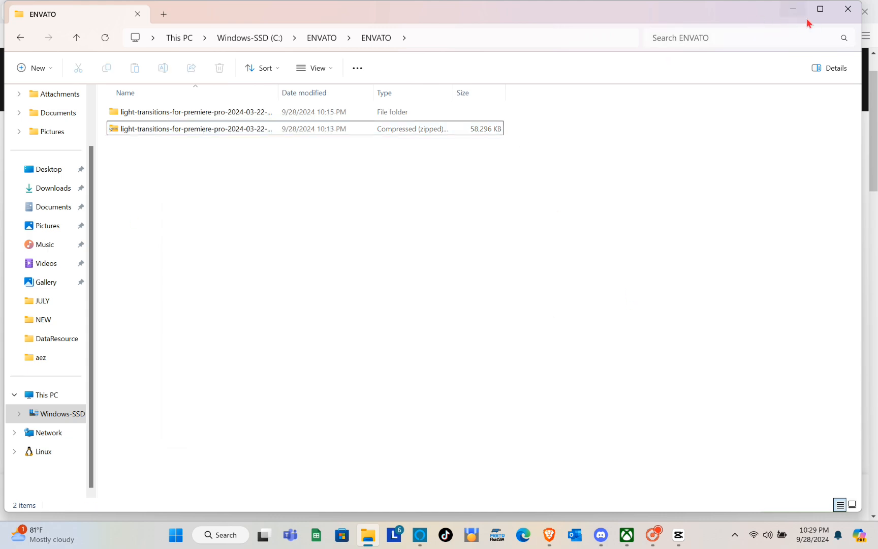
pyautogui.click(851, 11)
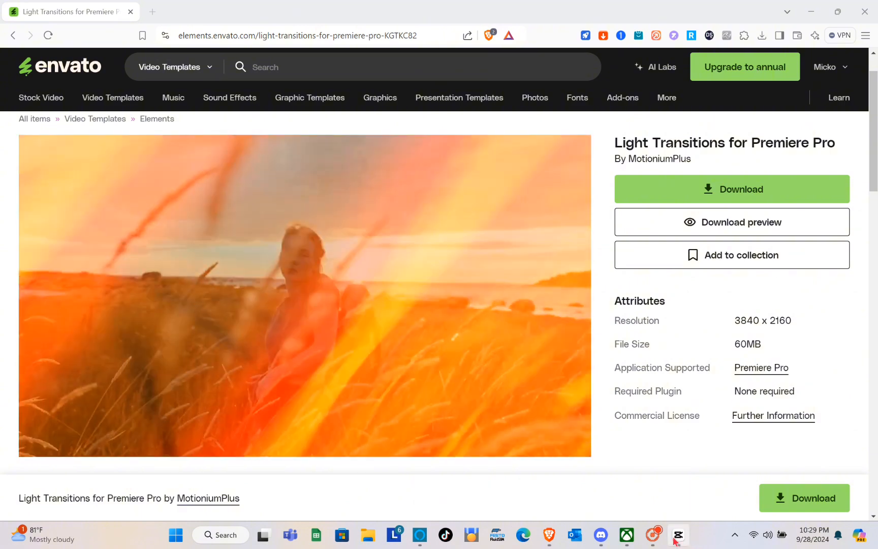
# Step: Switch to CapCut, dismiss the media selection dialog, and place the 3678380 airplane clip on the timeline
pyautogui.moveTo(678, 535)
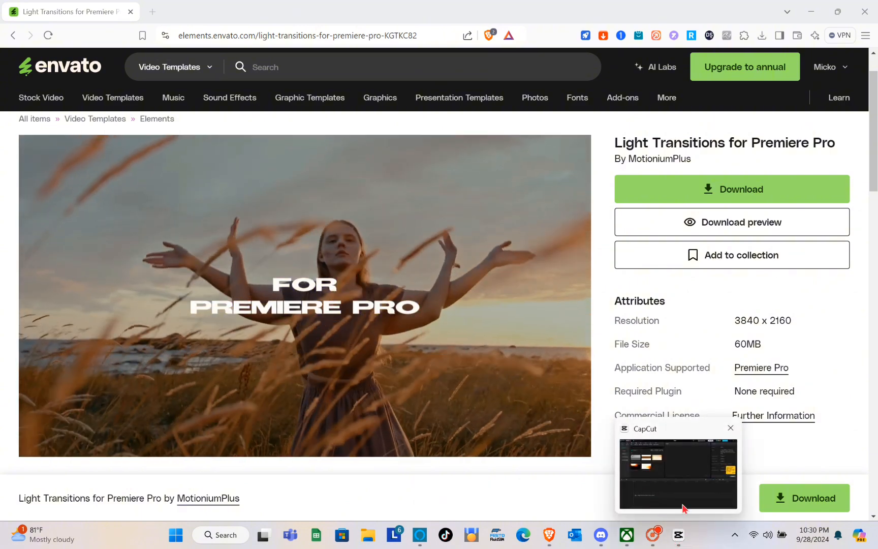
pyautogui.click(682, 507)
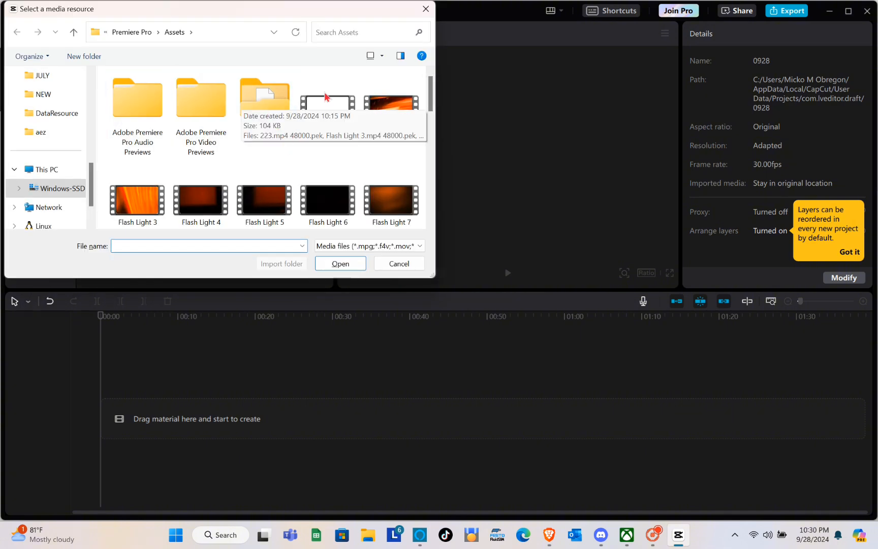
pyautogui.click(425, 10)
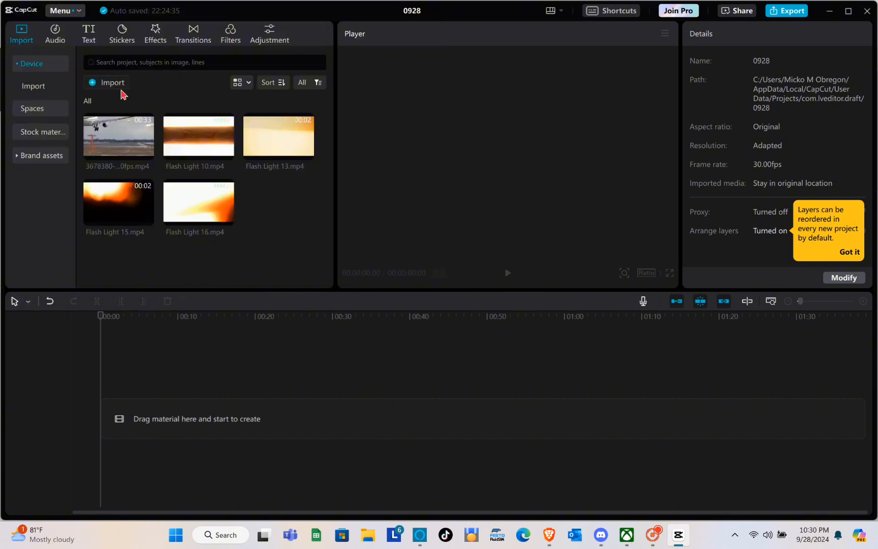
pyautogui.moveTo(113, 143); pyautogui.dragTo(133, 428)
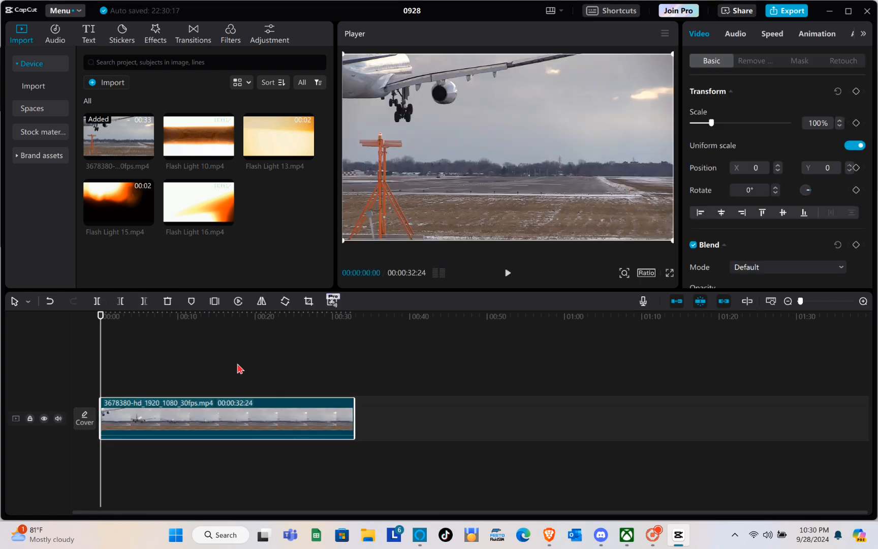
# Step: Play the first few seconds of the airplane clip and return the playhead to the start of the timeline
pyautogui.click(505, 277)
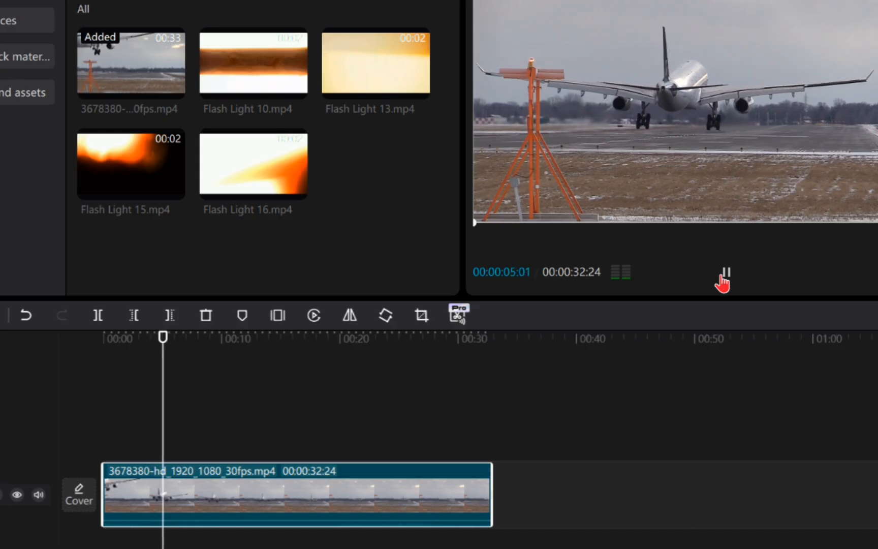
pyautogui.click(506, 276)
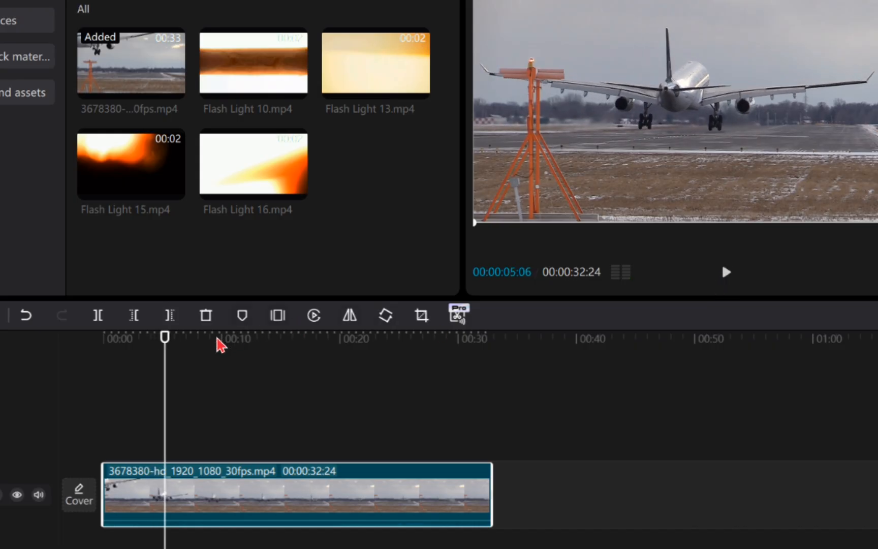
pyautogui.click(166, 345)
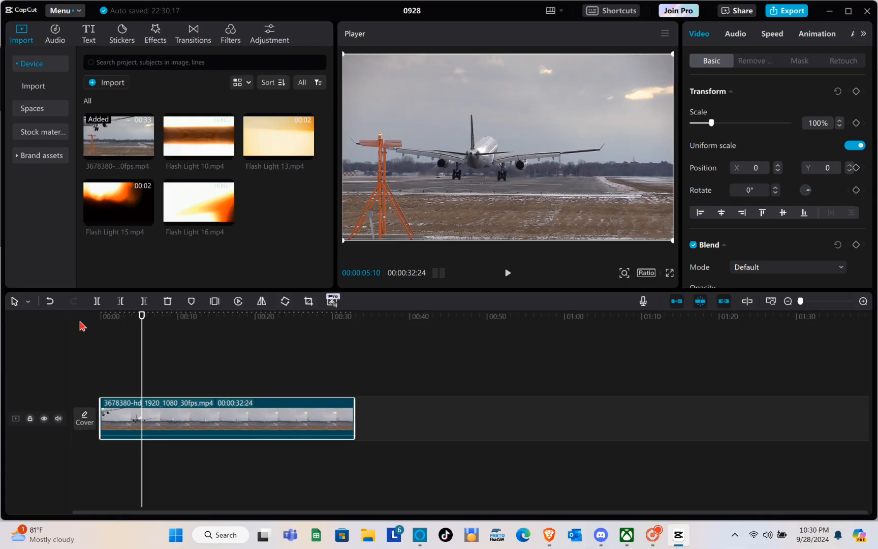
pyautogui.moveTo(142, 318); pyautogui.dragTo(55, 326)
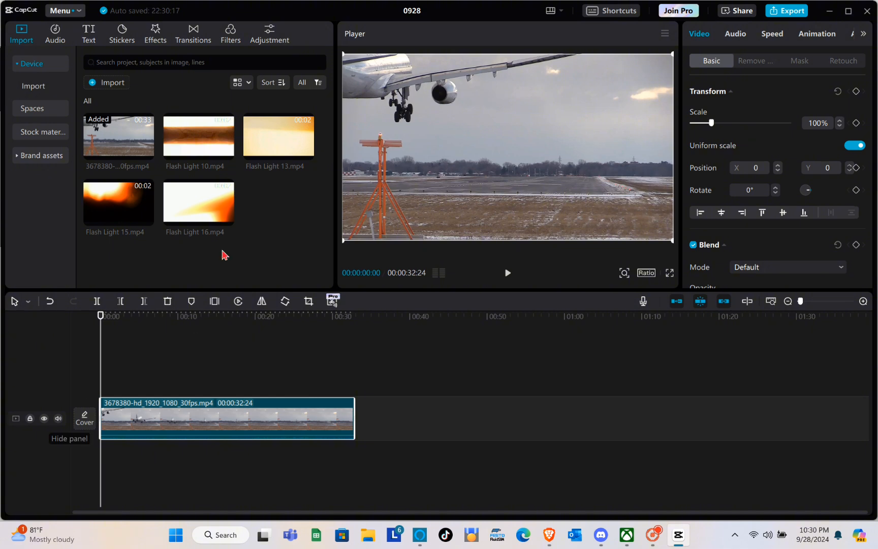
# Step: Start a media import and browse from Windows-SSD (C:) through both ENVATO folders to the light-transitions folder
pyautogui.click(108, 84)
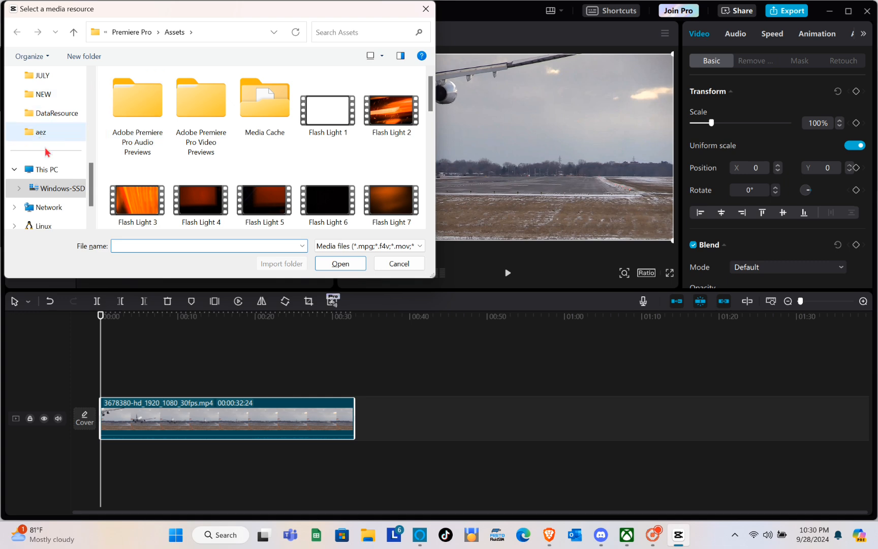
pyautogui.scroll(-2, 46, 152)
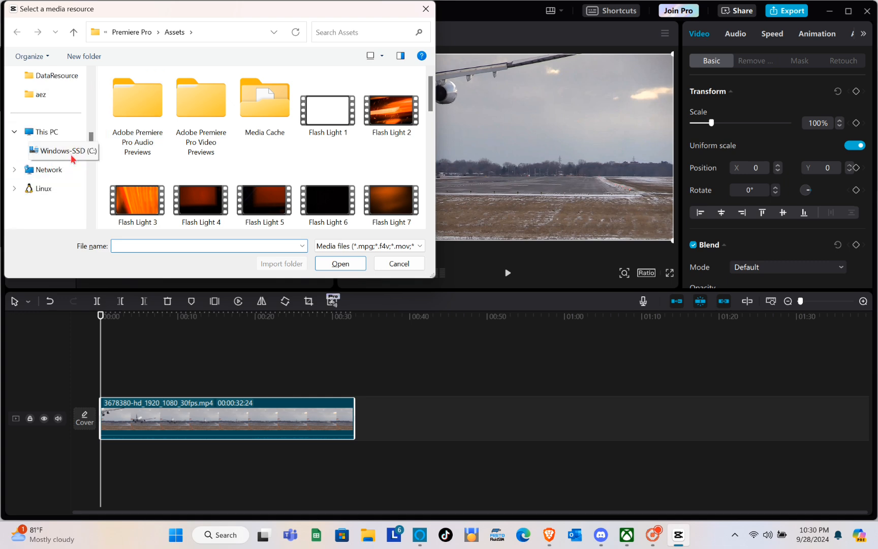
pyautogui.click(72, 156)
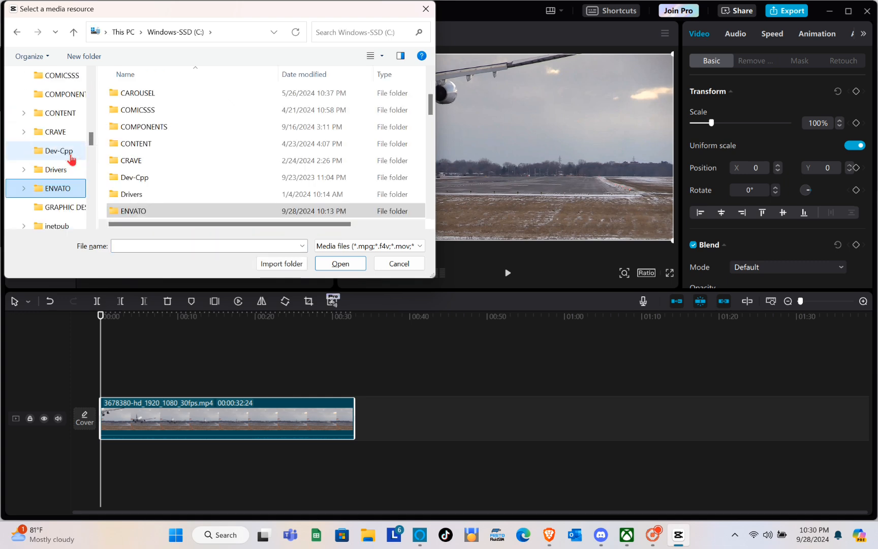
pyautogui.click(153, 213)
pyautogui.doubleClick(154, 215)
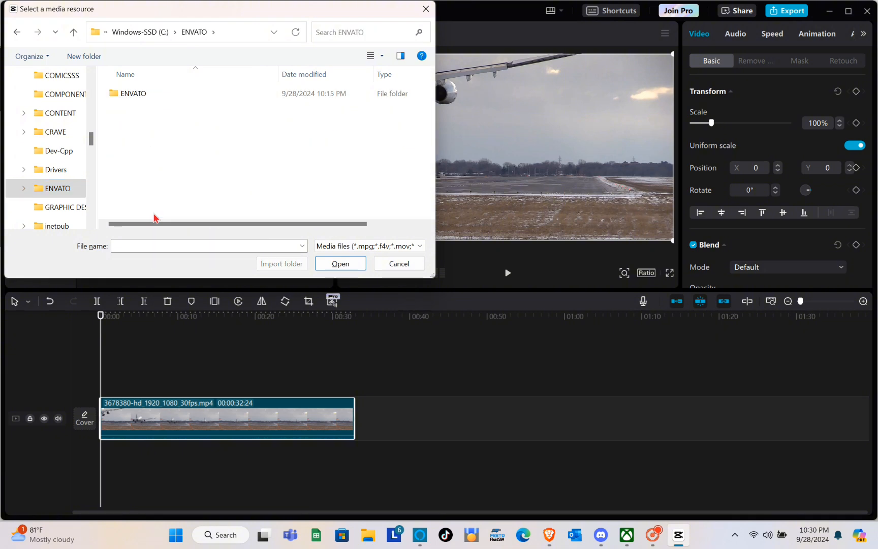
pyautogui.doubleClick(160, 96)
pyautogui.doubleClick(154, 95)
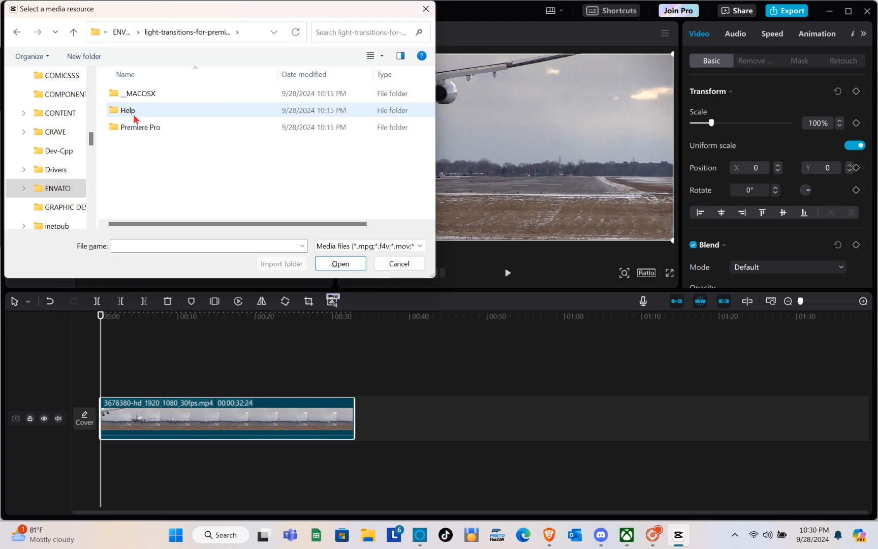
# Step: Check the Help folder's contents, and open the Assets folder inside Premiere Pro
pyautogui.doubleClick(133, 114)
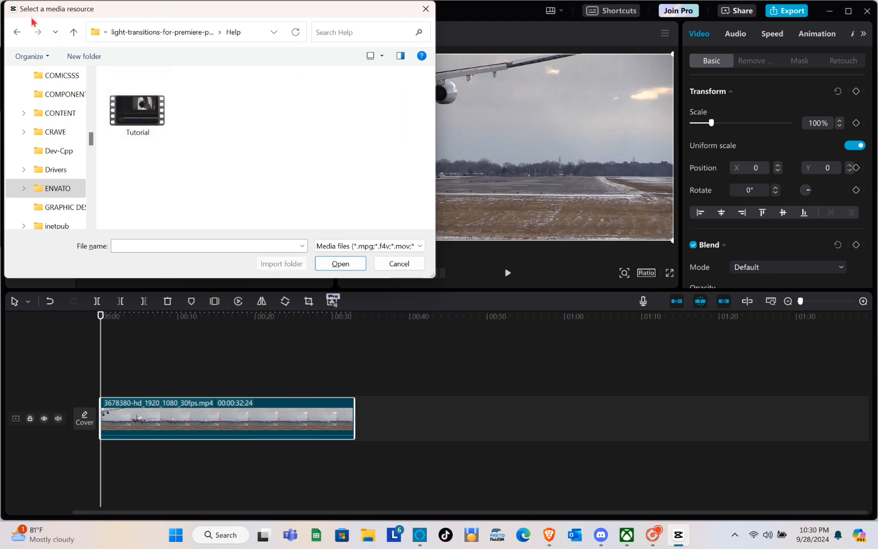
pyautogui.click(15, 32)
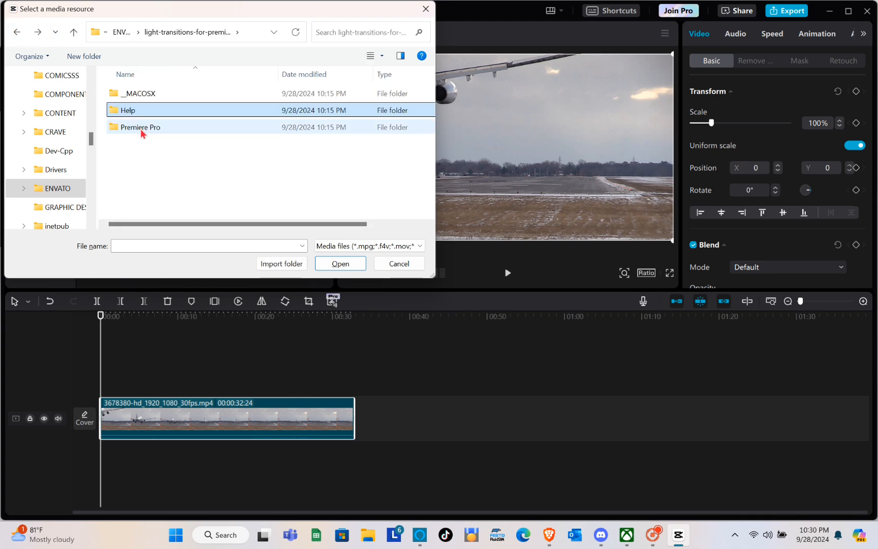
pyautogui.click(140, 130)
pyautogui.doubleClick(141, 131)
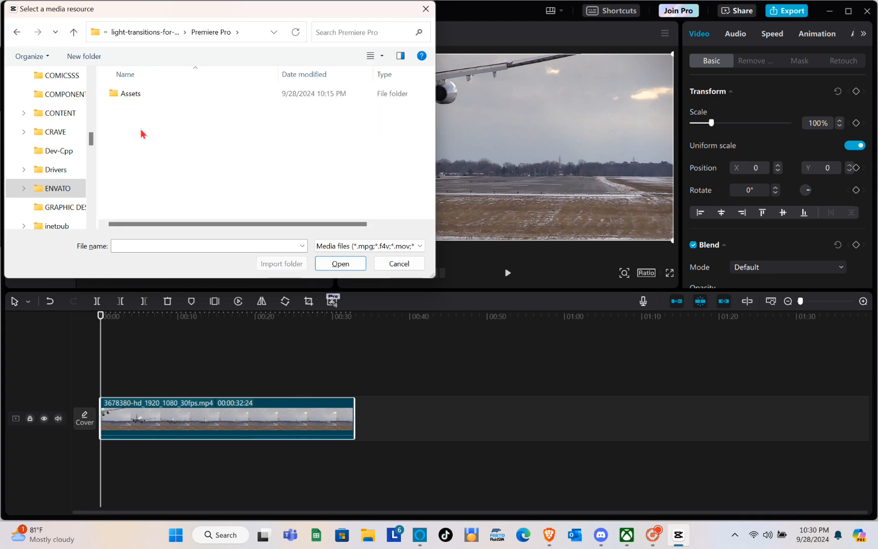
pyautogui.doubleClick(150, 94)
# Step: Import the Flash Light 15 to 22 and Flash Light 27 clips from the Assets folder into the project media
pyautogui.scroll(-5, 265, 167)
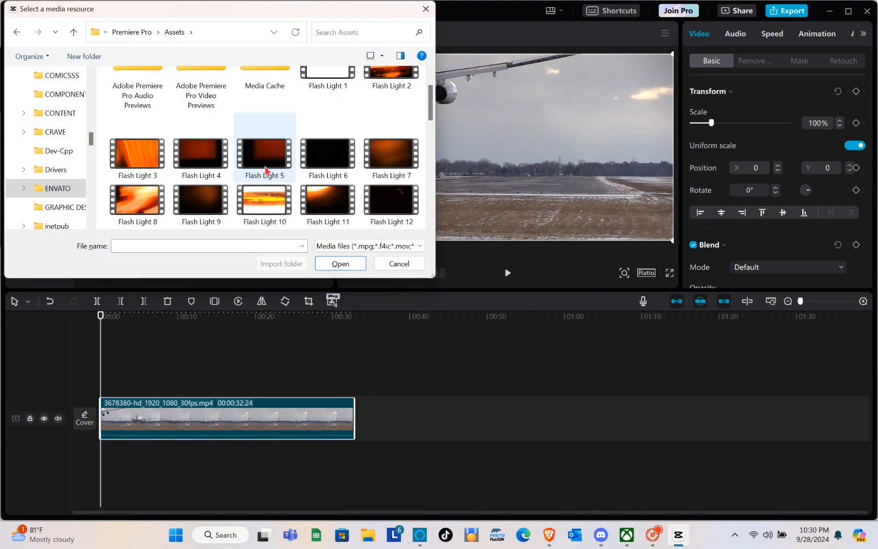
pyautogui.scroll(-3, 266, 171)
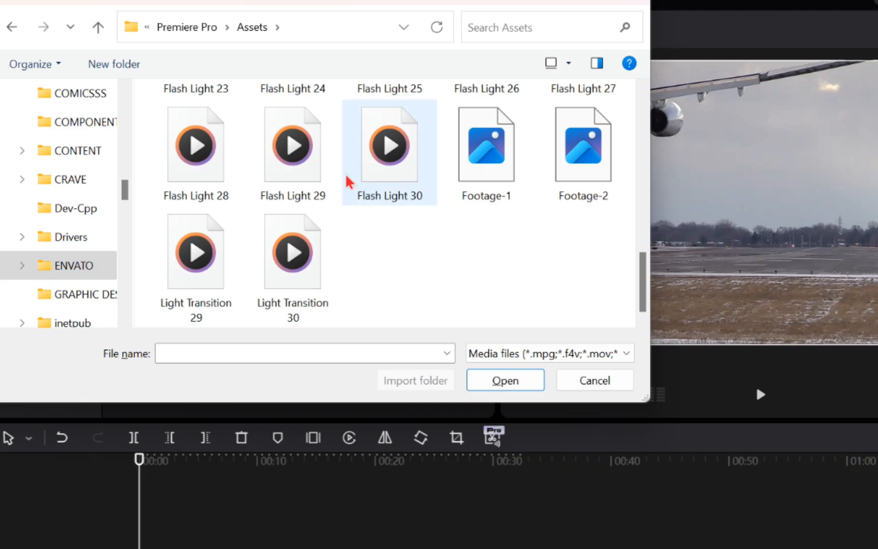
pyautogui.scroll(3, 348, 183)
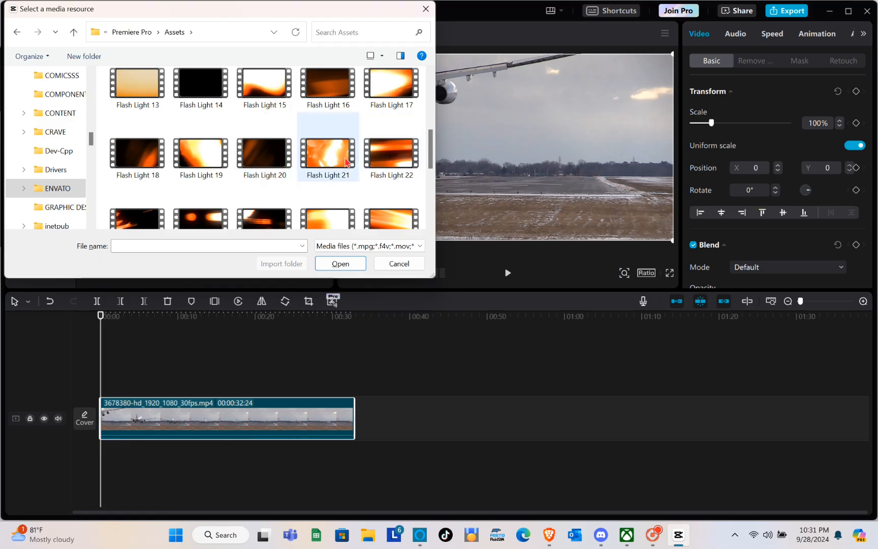
pyautogui.click(346, 161)
pyautogui.keyDown('ctrl'); pyautogui.click(272, 160); pyautogui.keyUp('ctrl')
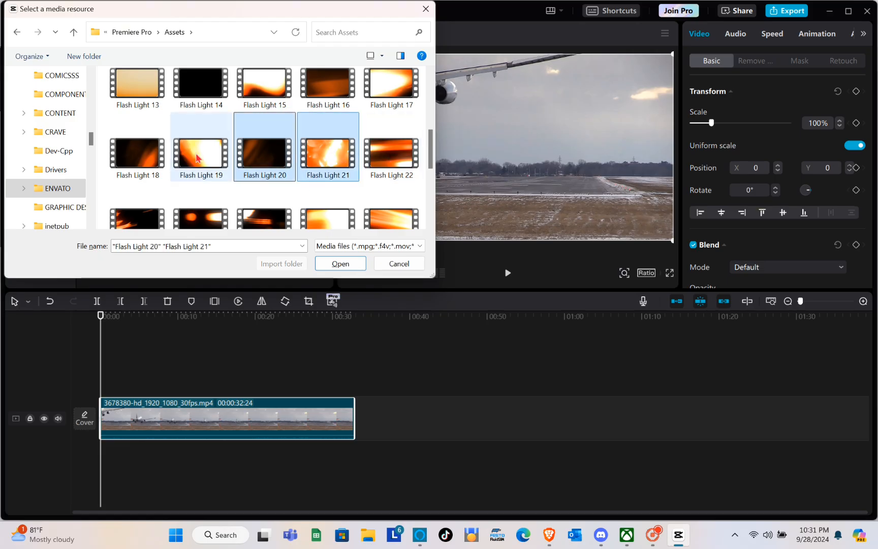
pyautogui.keyDown('ctrl'); pyautogui.click(220, 158); pyautogui.keyUp('ctrl')
pyautogui.keyDown('ctrl'); pyautogui.click(158, 160); pyautogui.keyUp('ctrl')
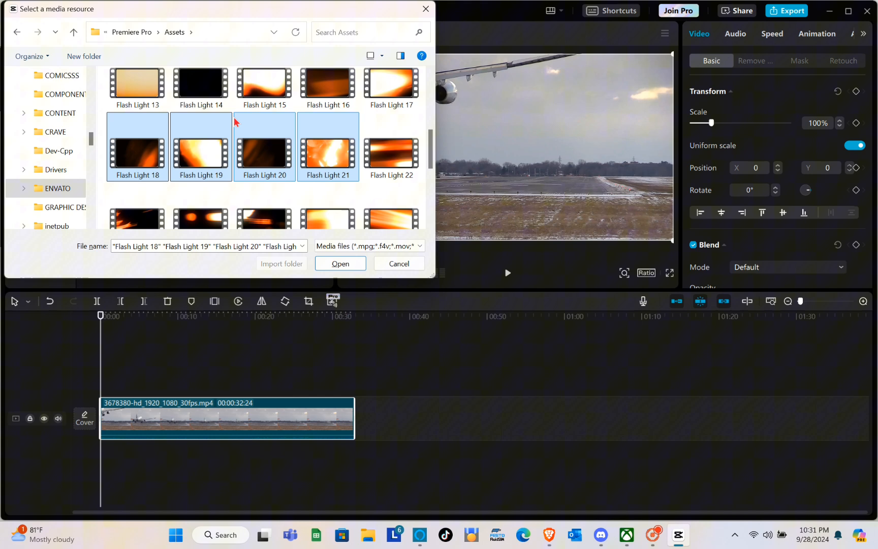
pyautogui.keyDown('ctrl'); pyautogui.click(390, 87); pyautogui.keyUp('ctrl')
pyautogui.keyDown('ctrl'); pyautogui.click(265, 83); pyautogui.keyUp('ctrl')
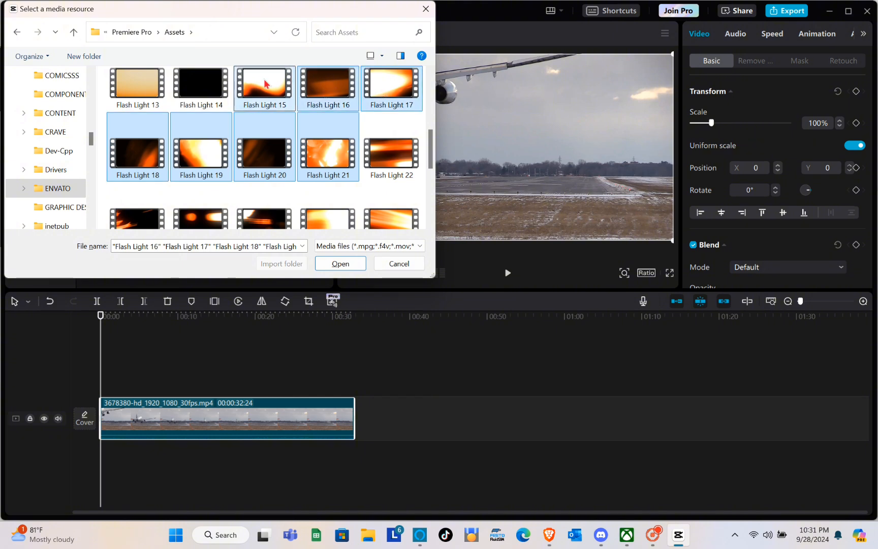
pyautogui.keyDown('ctrl'); pyautogui.click(397, 164); pyautogui.keyUp('ctrl')
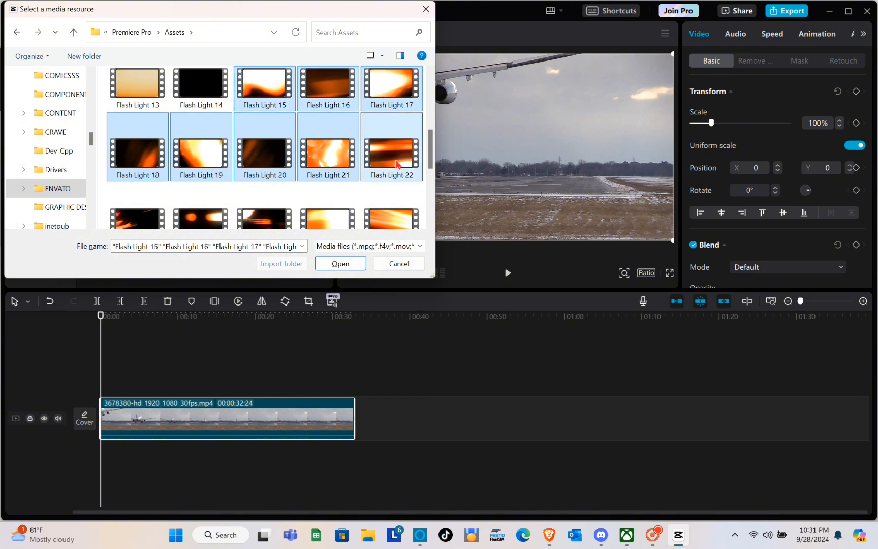
pyautogui.keyDown('ctrl'); pyautogui.click(399, 212); pyautogui.keyUp('ctrl')
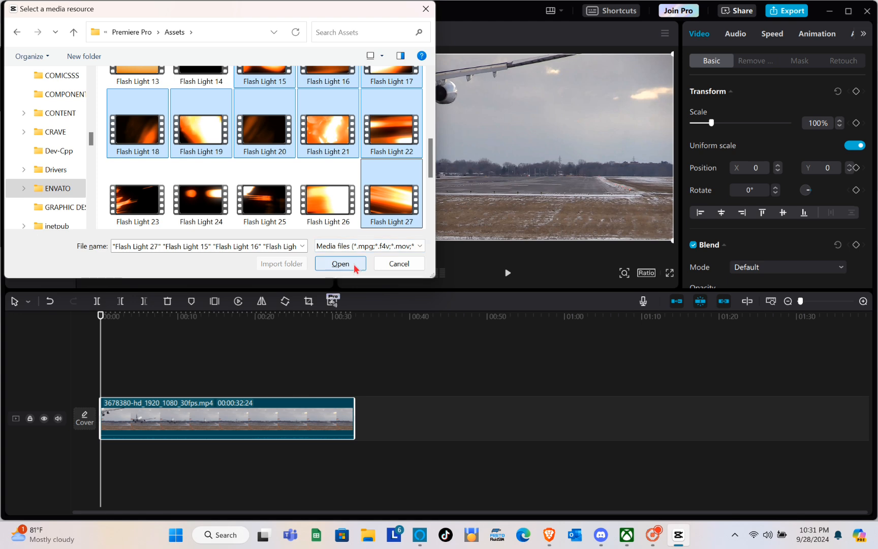
pyautogui.click(354, 267)
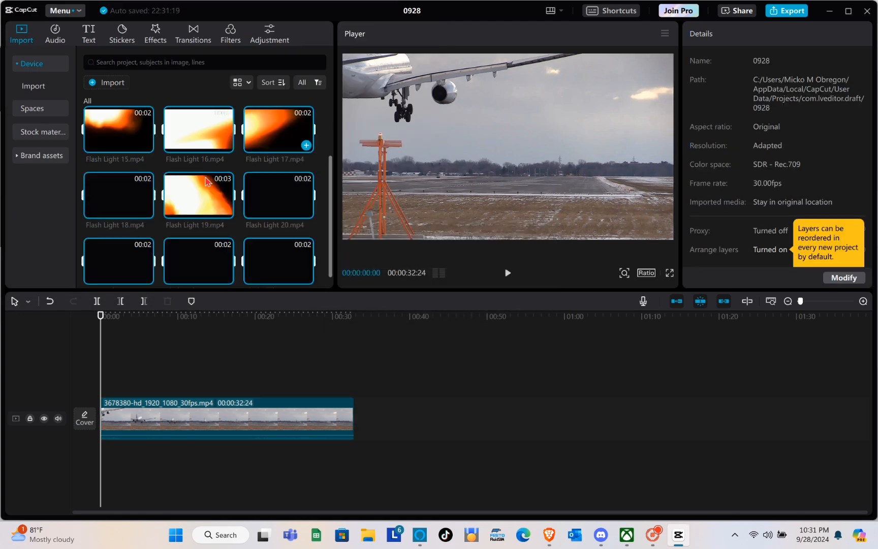
# Step: Place the imported Flash Light clips on a track above the airplane clip near its start, and preview the overlay
pyautogui.scroll(-1, 206, 180)
pyautogui.scroll(2, 206, 180)
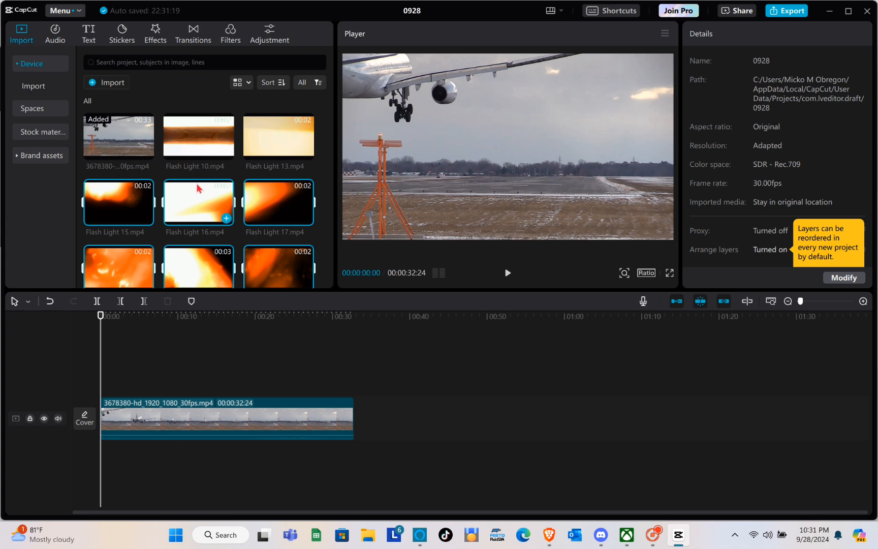
pyautogui.scroll(-3, 191, 205)
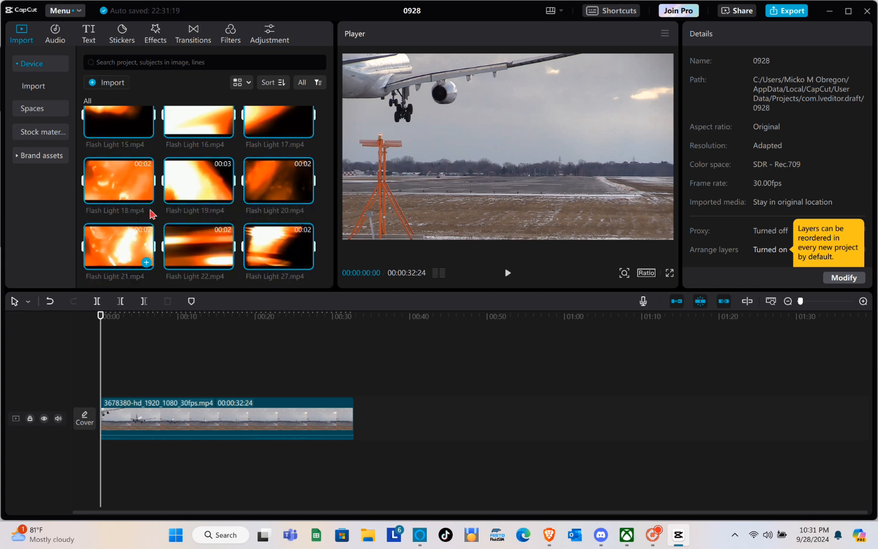
pyautogui.moveTo(120, 189); pyautogui.dragTo(106, 374)
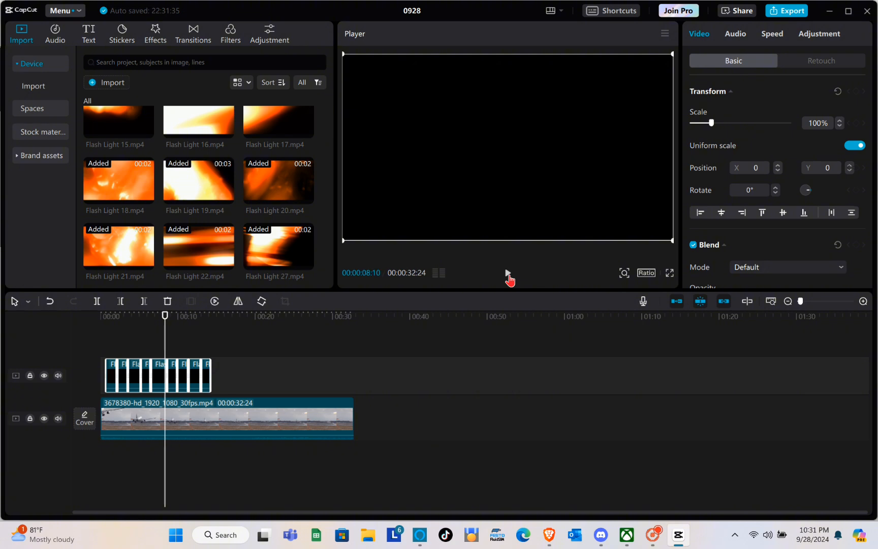
pyautogui.click(508, 277)
pyautogui.moveTo(167, 319); pyautogui.dragTo(113, 335)
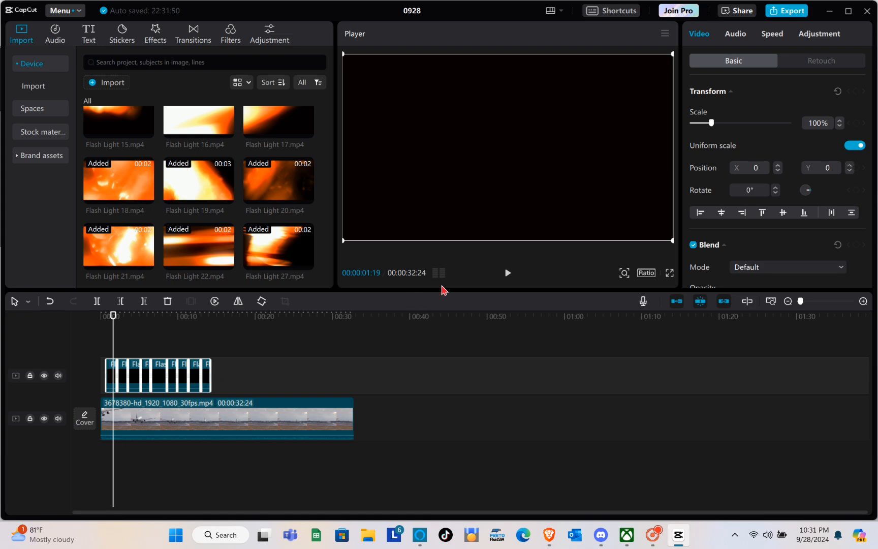
# Step: Set the blend mode of all selected Flash Light clips to Screen and return the playhead to the timeline start
pyautogui.scroll(-5, 747, 171)
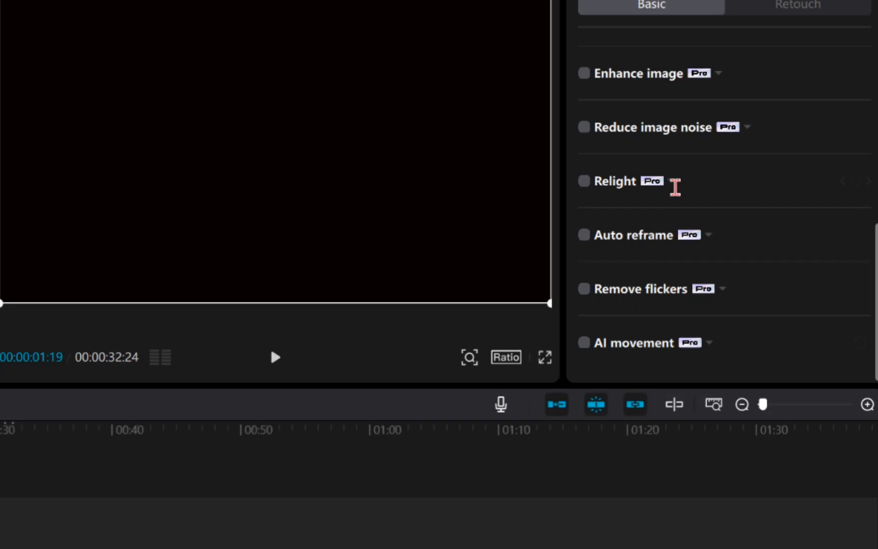
pyautogui.scroll(3, 748, 170)
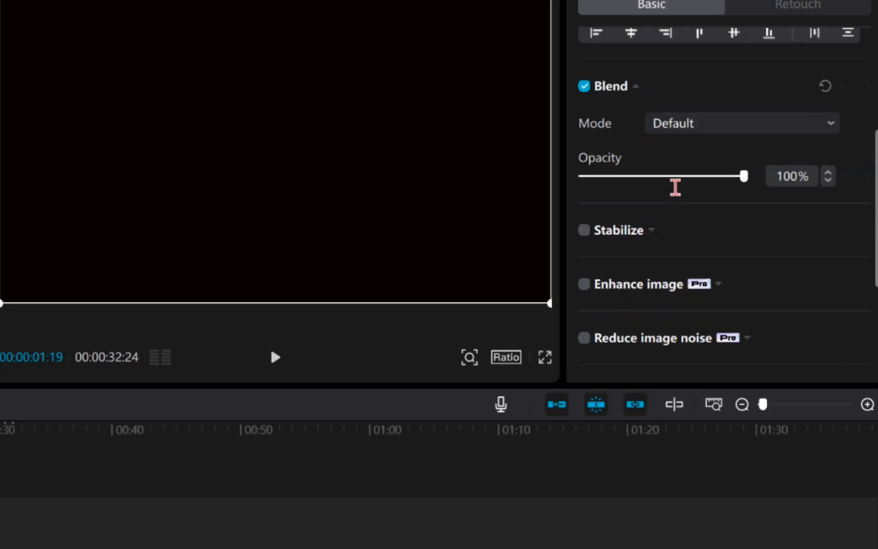
pyautogui.scroll(2, 675, 187)
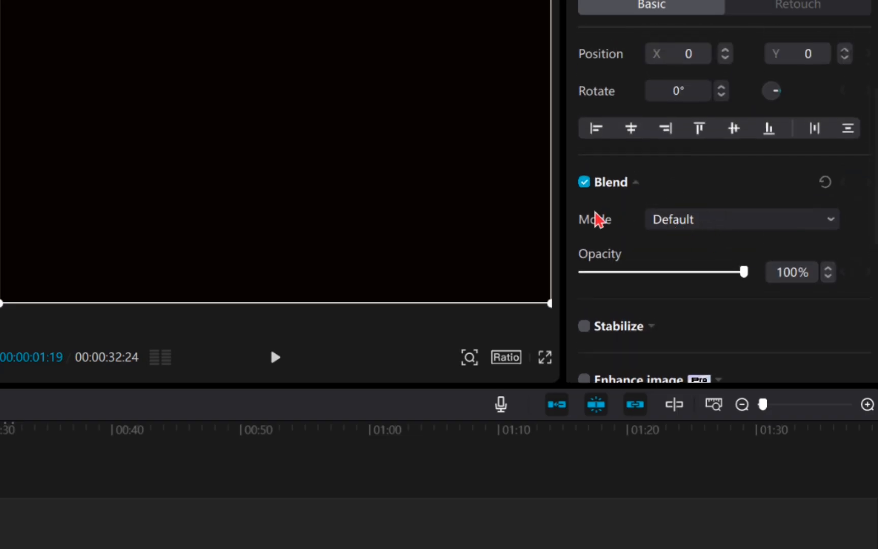
pyautogui.click(686, 221)
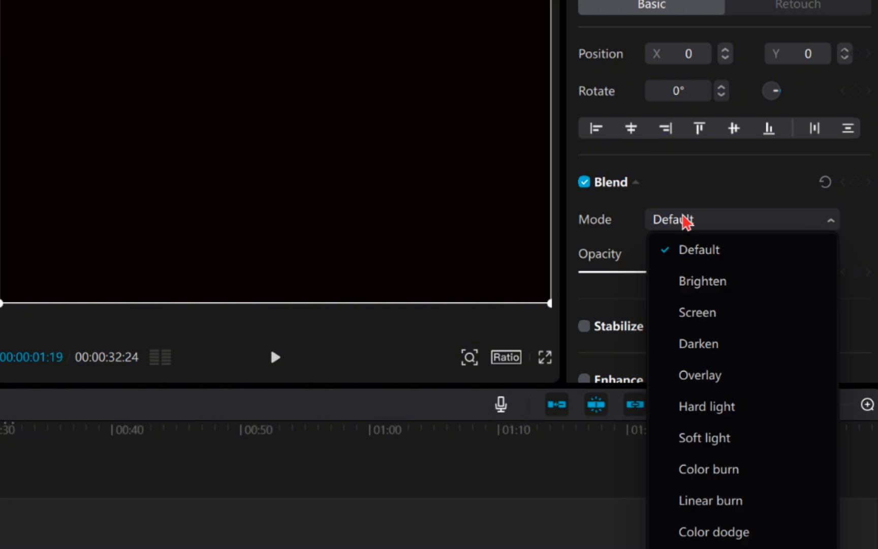
pyautogui.click(734, 315)
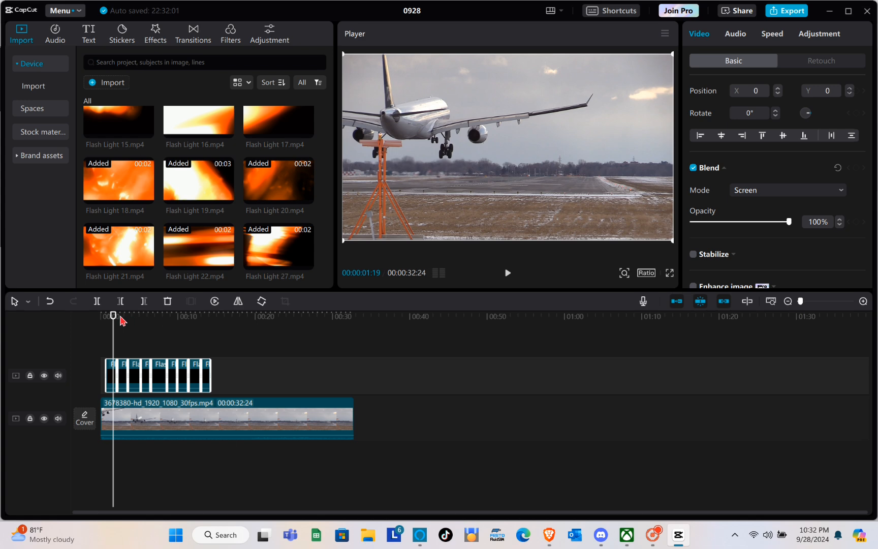
pyautogui.moveTo(113, 319); pyautogui.dragTo(76, 315)
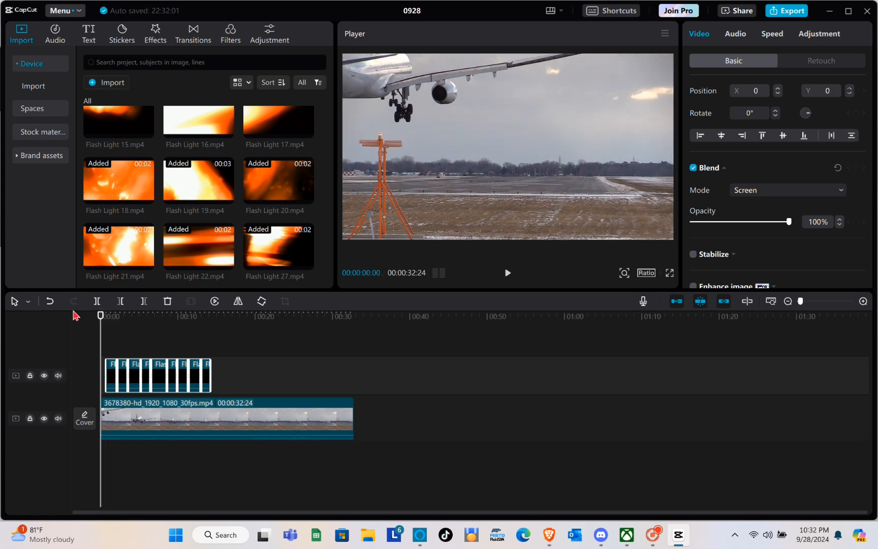
# Step: Play the airplane video from the start to check the Screen-blended Flash Light overlays, and clear the clip selection
pyautogui.click(508, 274)
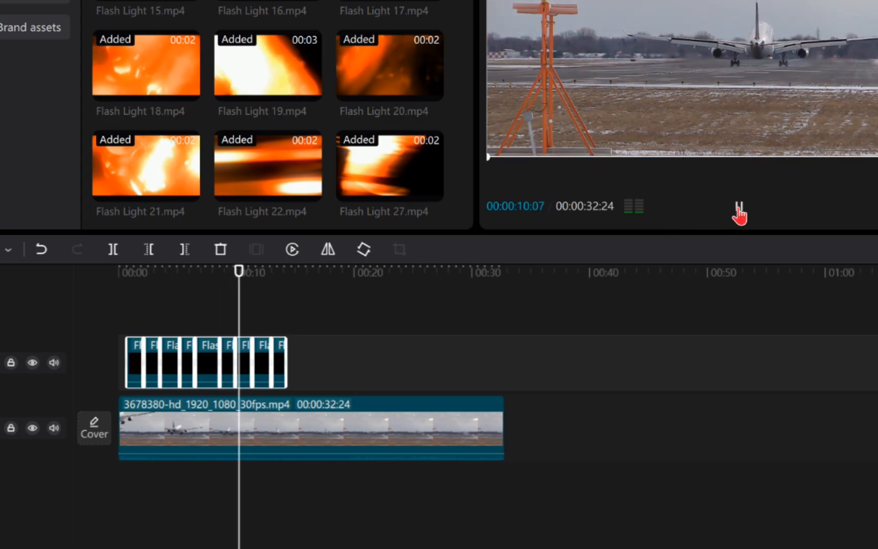
pyautogui.click(738, 208)
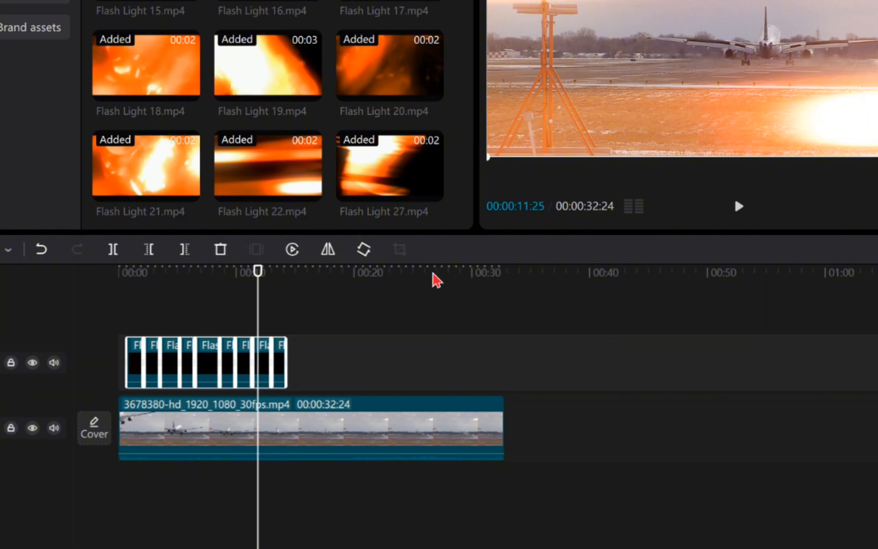
pyautogui.click(210, 352)
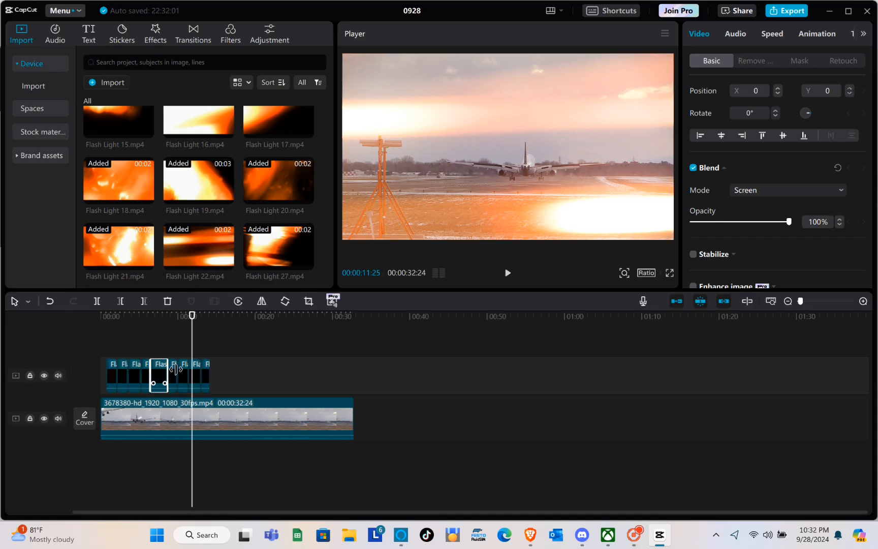
pyautogui.click(222, 379)
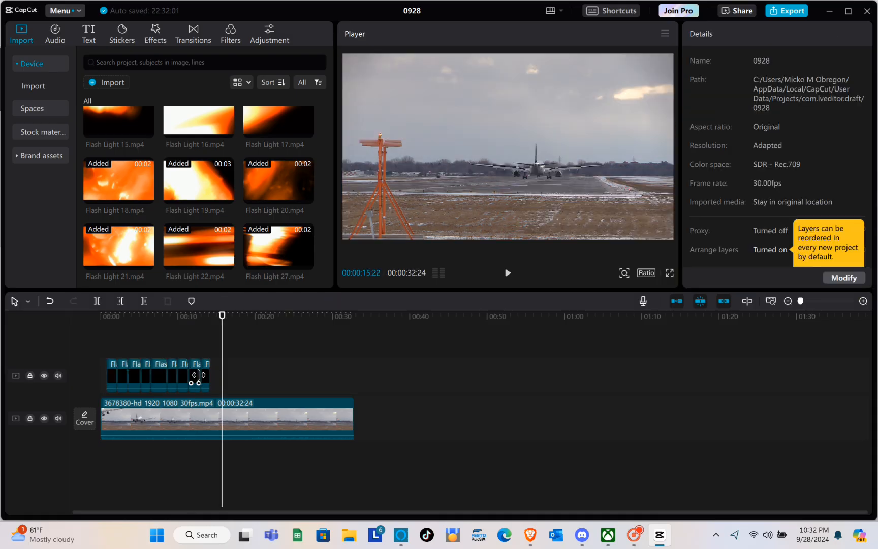
pyautogui.click(186, 364)
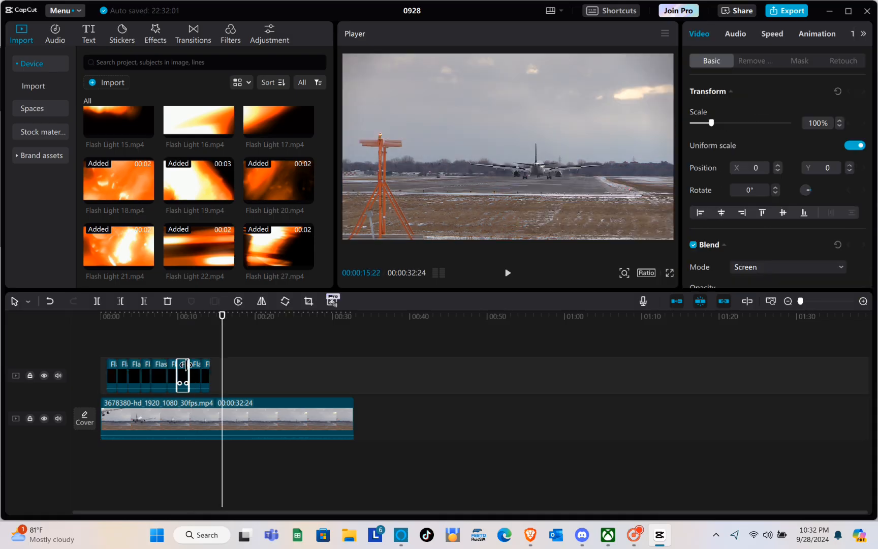
pyautogui.click(241, 362)
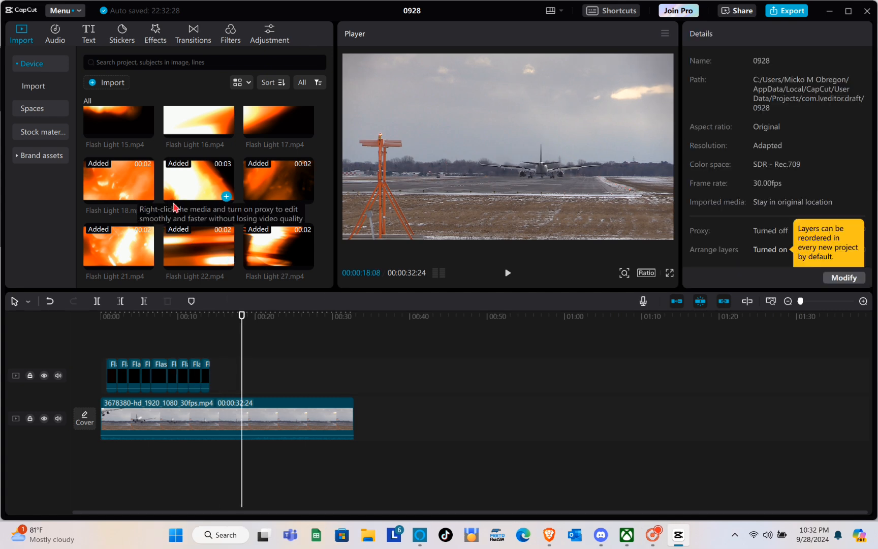
# Step: Preview Flash Light 10 from the project media and place it on the overlay track at about 17 seconds
pyautogui.scroll(3, 222, 164)
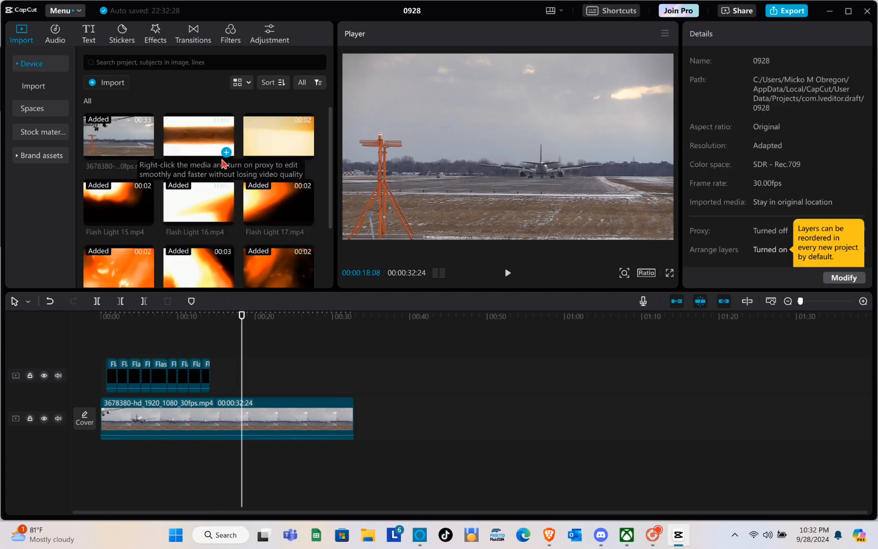
pyautogui.scroll(-3, 222, 164)
pyautogui.scroll(2, 222, 164)
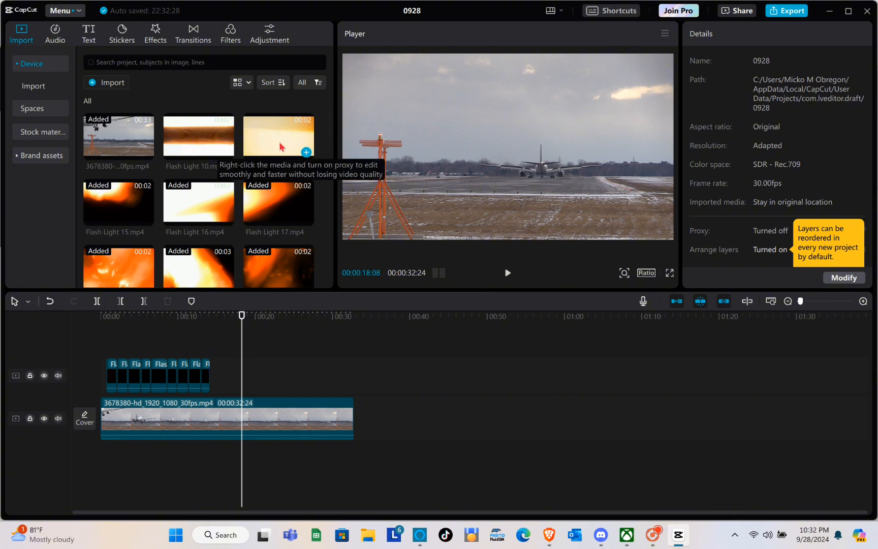
pyautogui.click(203, 135)
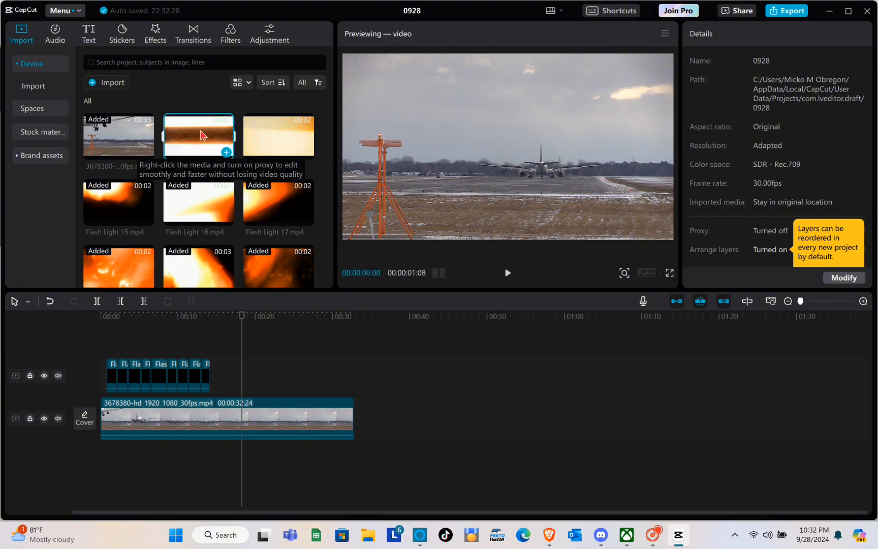
pyautogui.press('space')
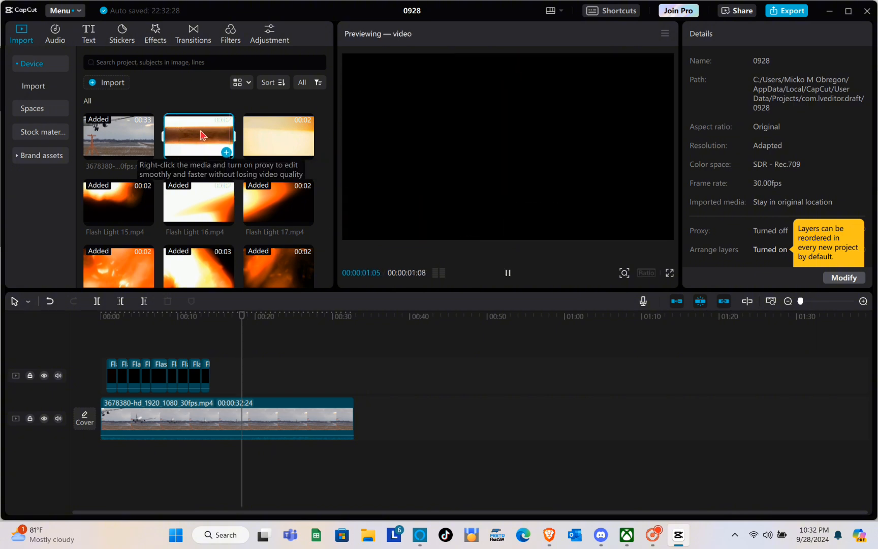
pyautogui.moveTo(202, 135); pyautogui.dragTo(235, 371)
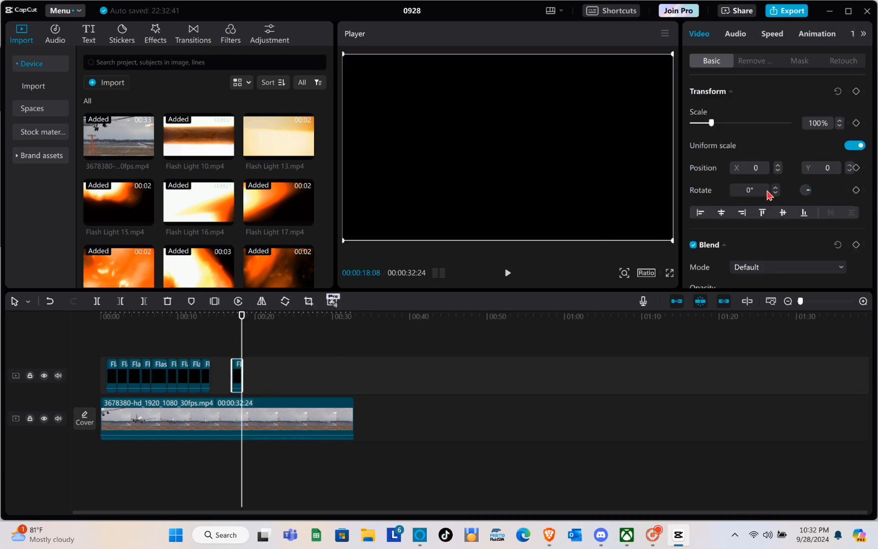
# Step: Set the Flash Light 10 clip's blend mode to Screen and preview it from about 16 seconds
pyautogui.scroll(-10, 768, 195)
pyautogui.scroll(5, 768, 194)
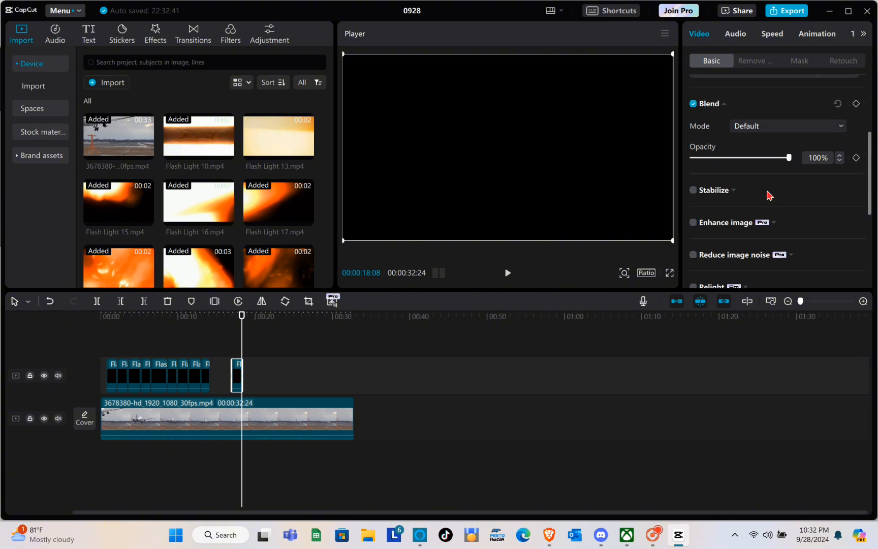
pyautogui.click(773, 130)
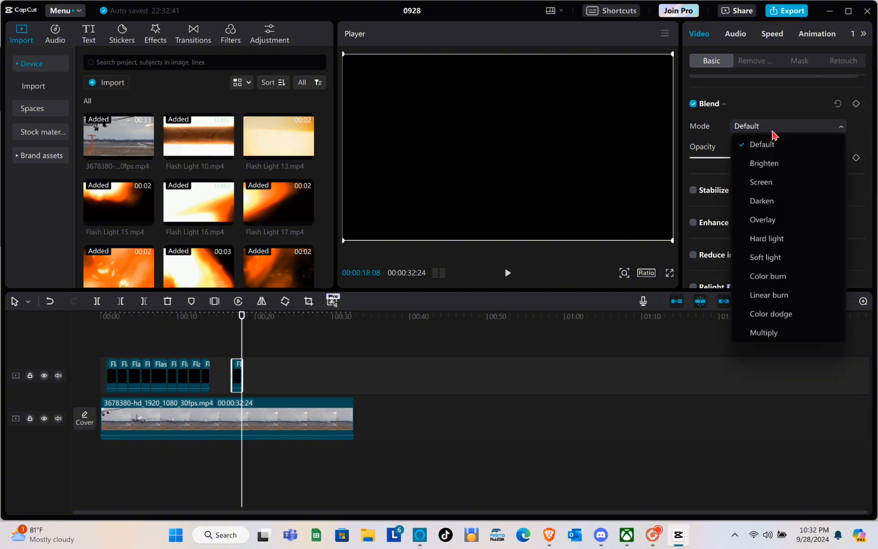
pyautogui.click(763, 182)
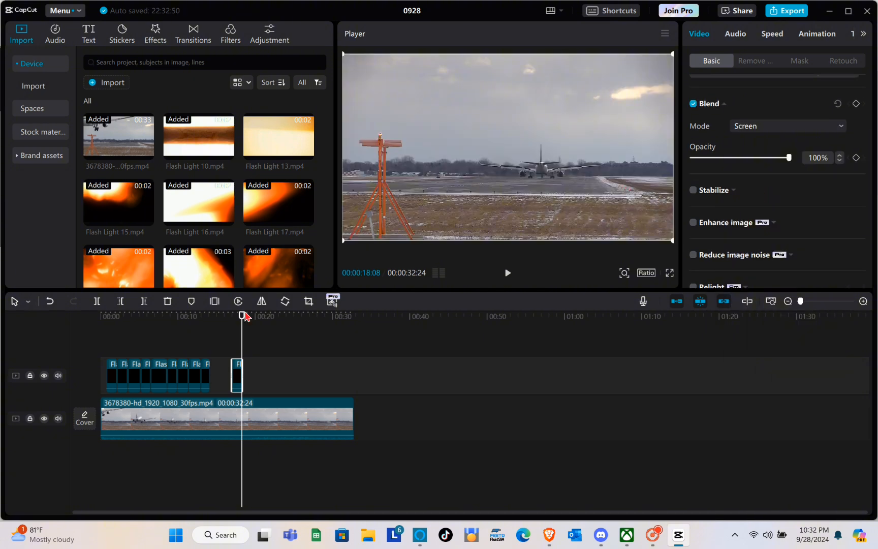
pyautogui.moveTo(242, 316); pyautogui.dragTo(225, 316)
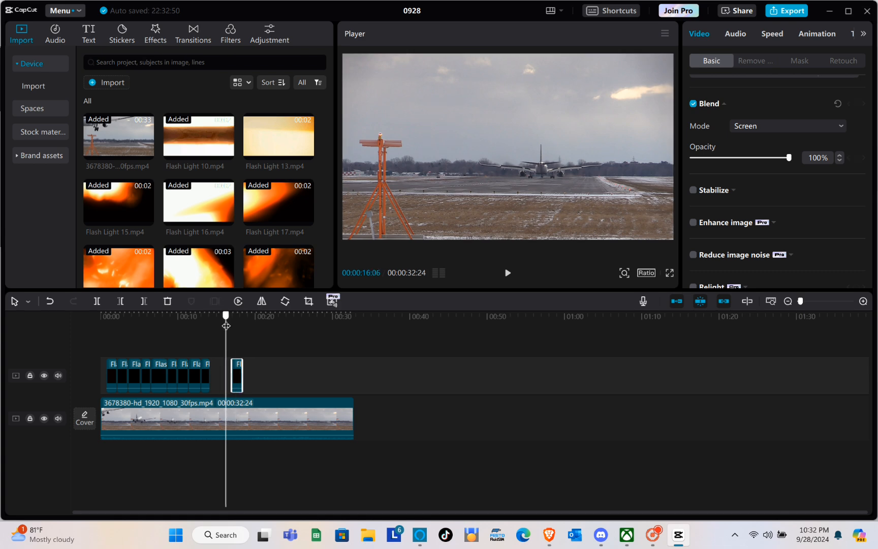
pyautogui.click(505, 275)
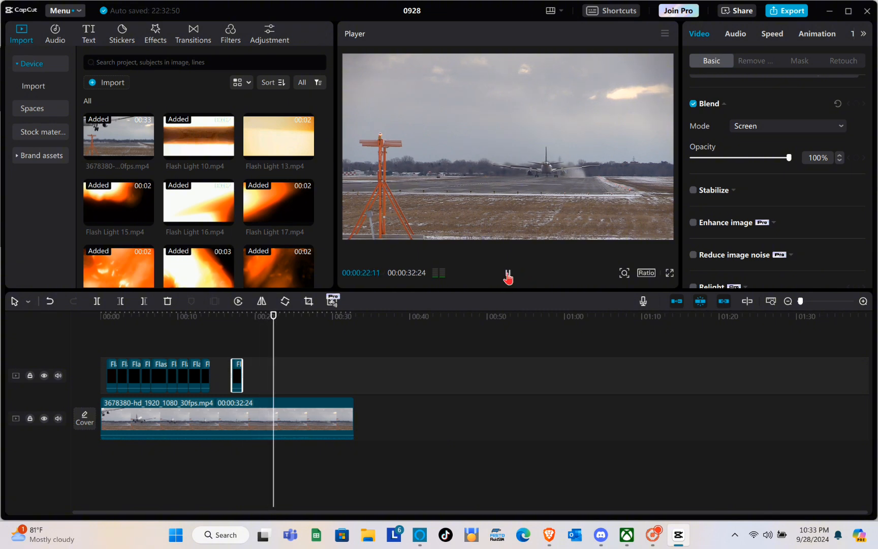
pyautogui.click(505, 275)
# Step: Delete the sixth, seventh and eighth Flash Light clips from the overlay track
pyautogui.click(147, 380)
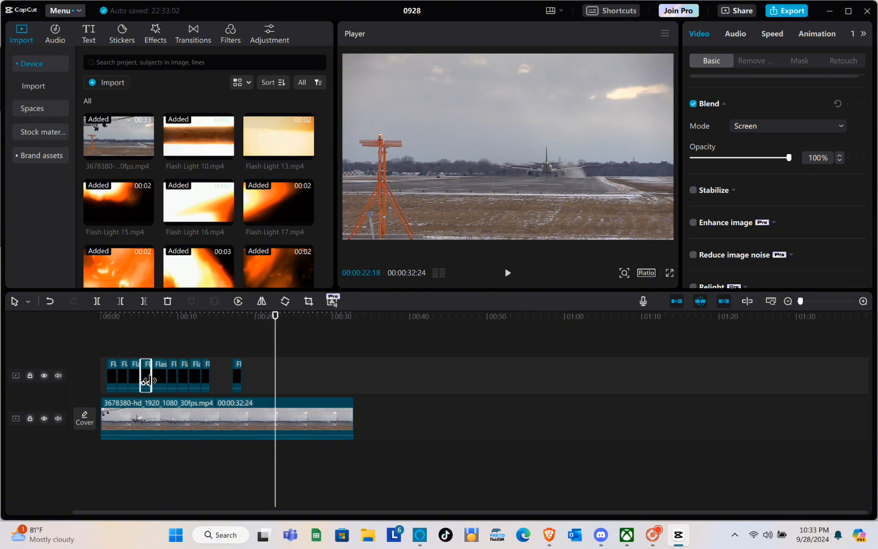
pyautogui.keyDown('ctrl'); pyautogui.click(164, 384); pyautogui.keyUp('ctrl')
pyautogui.click(172, 382)
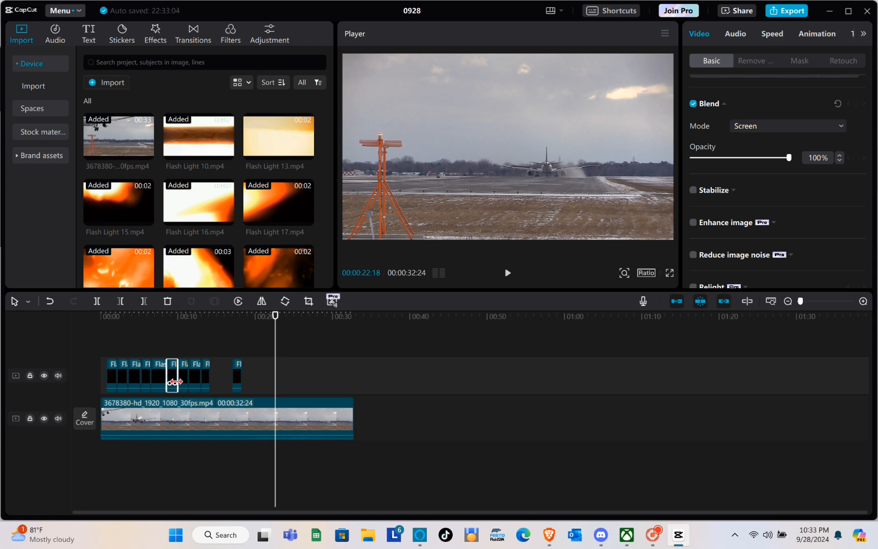
pyautogui.keyDown('ctrl'); pyautogui.click(183, 380); pyautogui.keyUp('ctrl')
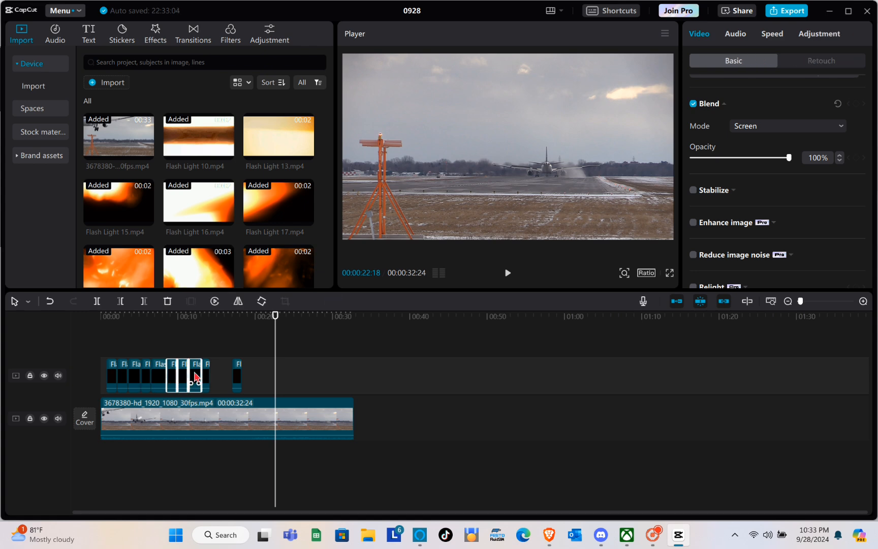
pyautogui.press('Delete')
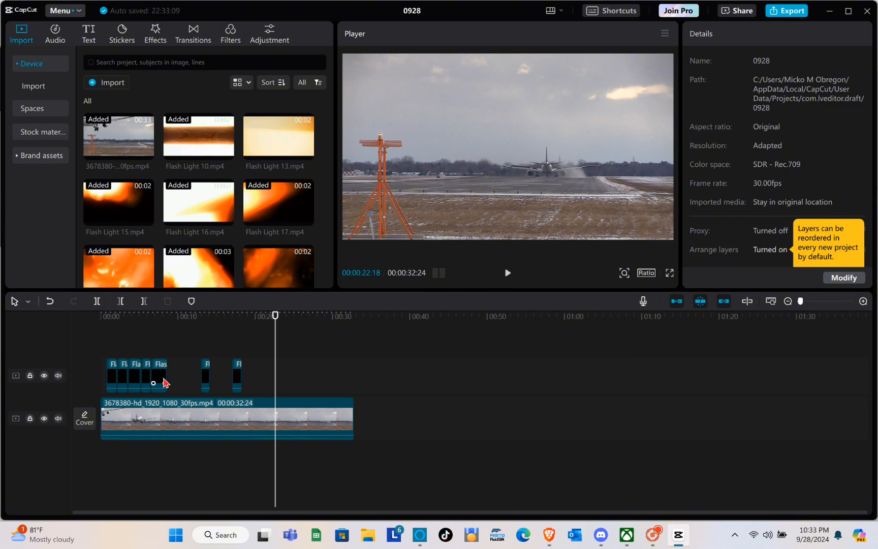
# Step: Space the remaining Flash Light clips apart, with one near the airplane clip's end, and preview the arrangement from the timeline start
pyautogui.moveTo(160, 375); pyautogui.dragTo(325, 378)
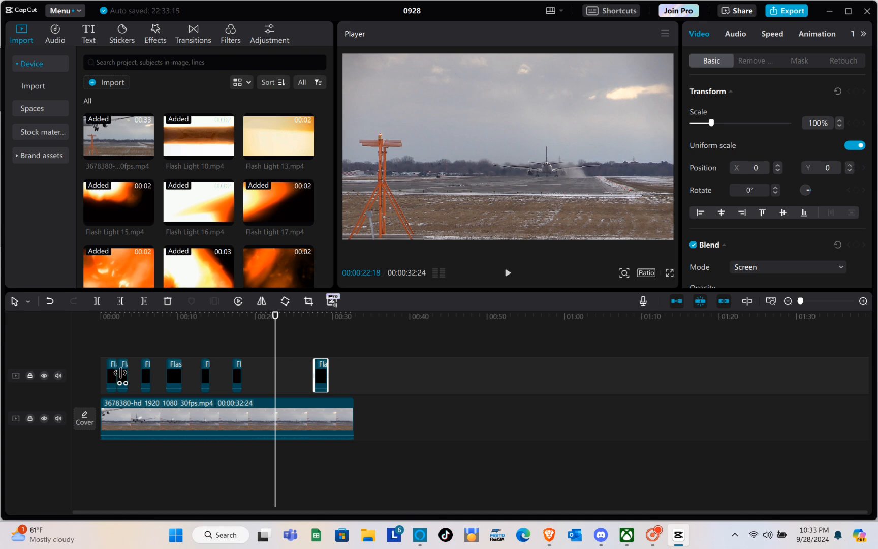
pyautogui.moveTo(120, 373); pyautogui.dragTo(137, 378)
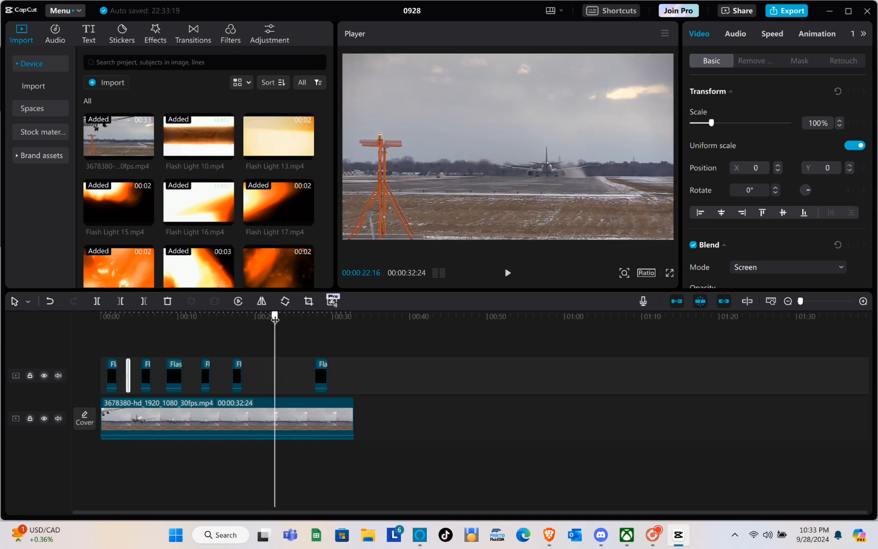
pyautogui.moveTo(276, 316); pyautogui.dragTo(100, 317)
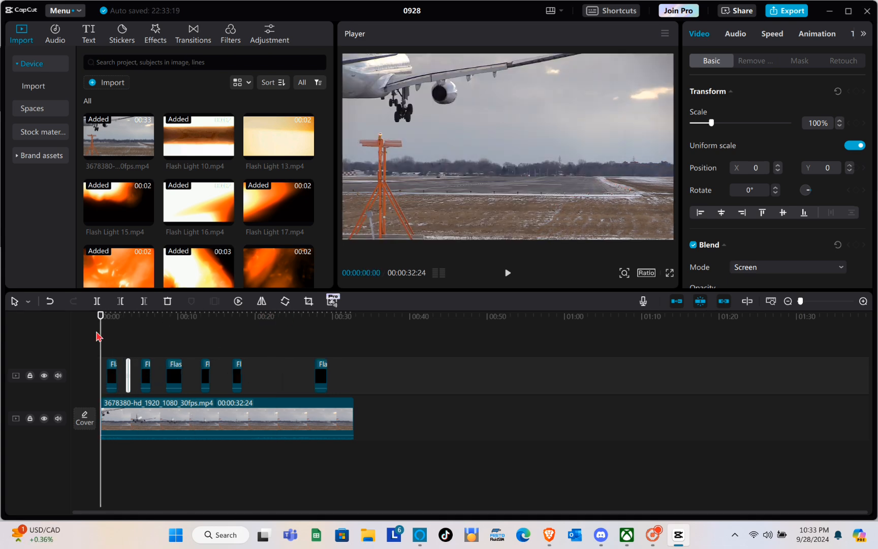
pyautogui.click(506, 274)
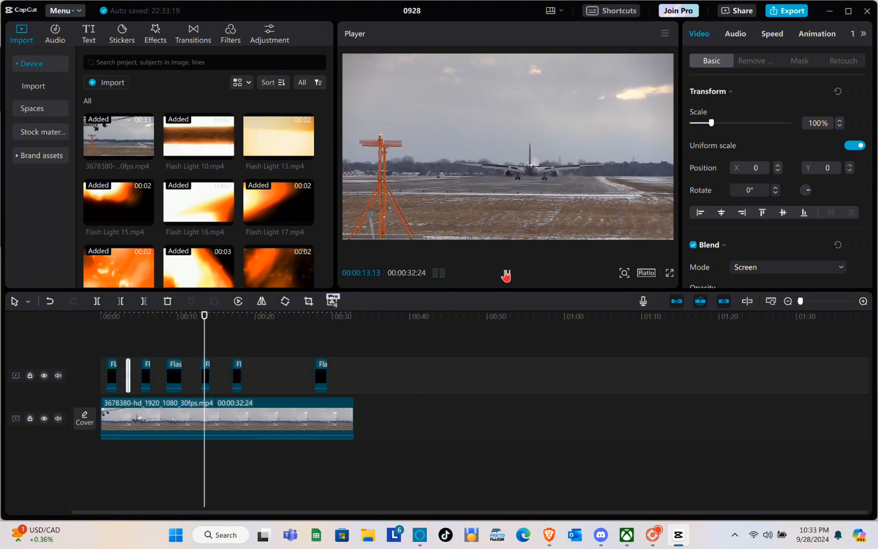
pyautogui.click(505, 275)
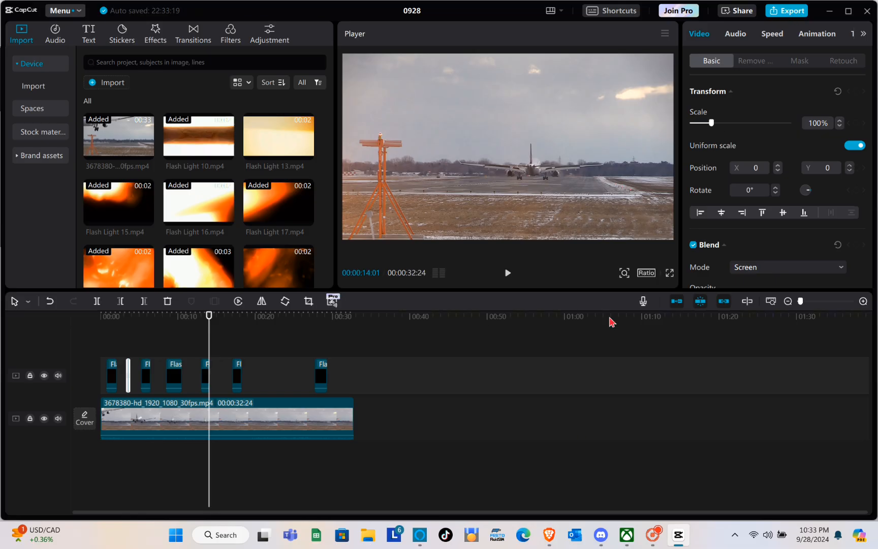
# Step: Switch to the Brave browser and review the description of the Light Transitions for Premiere Pro pack on Envato Elements
pyautogui.moveTo(560, 542)
pyautogui.click(587, 474)
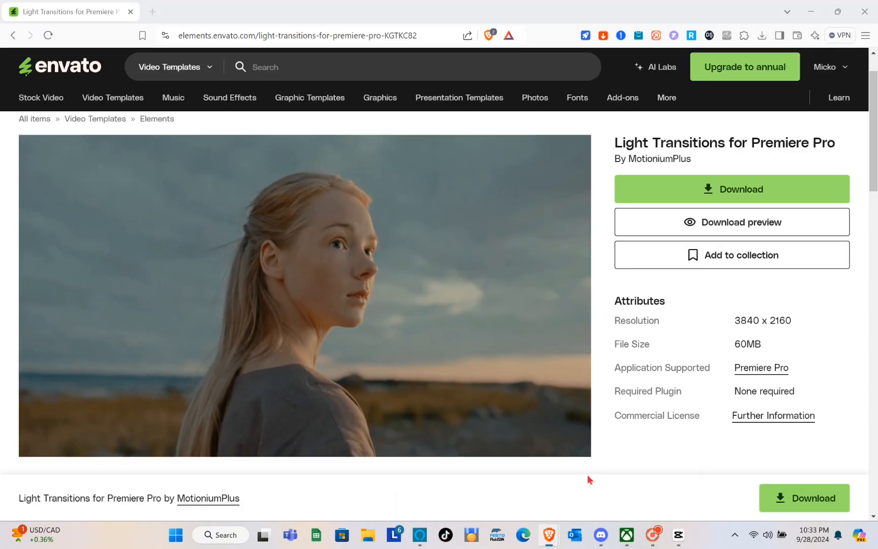
pyautogui.scroll(-5, 503, 387)
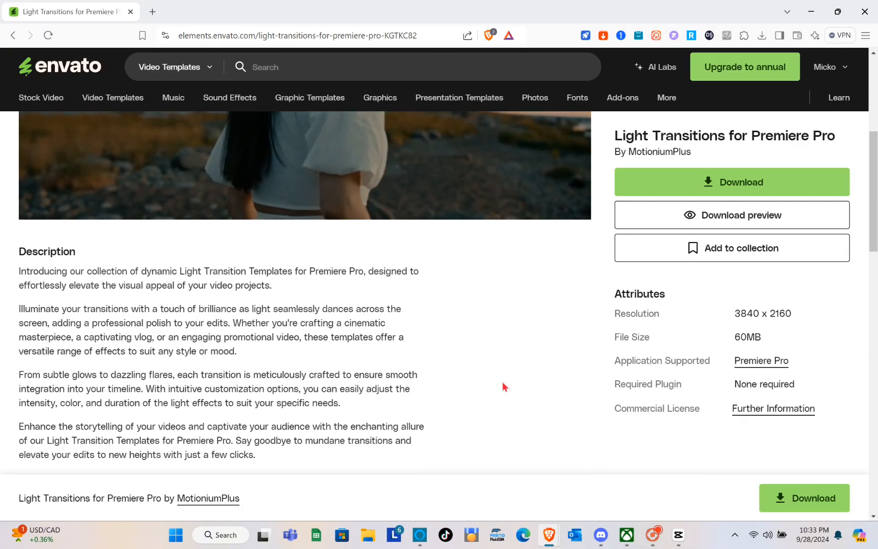
pyautogui.scroll(2, 503, 387)
pyautogui.scroll(2, 503, 387)
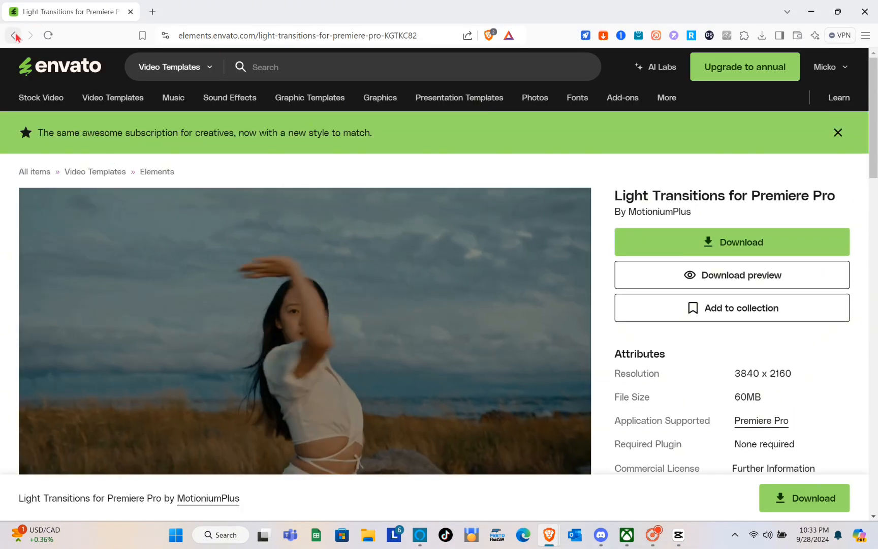
# Step: Examine the Vertical Transitions pack's preview and attributes from the Elements video templates list, and switch back to CapCut
pyautogui.click(15, 36)
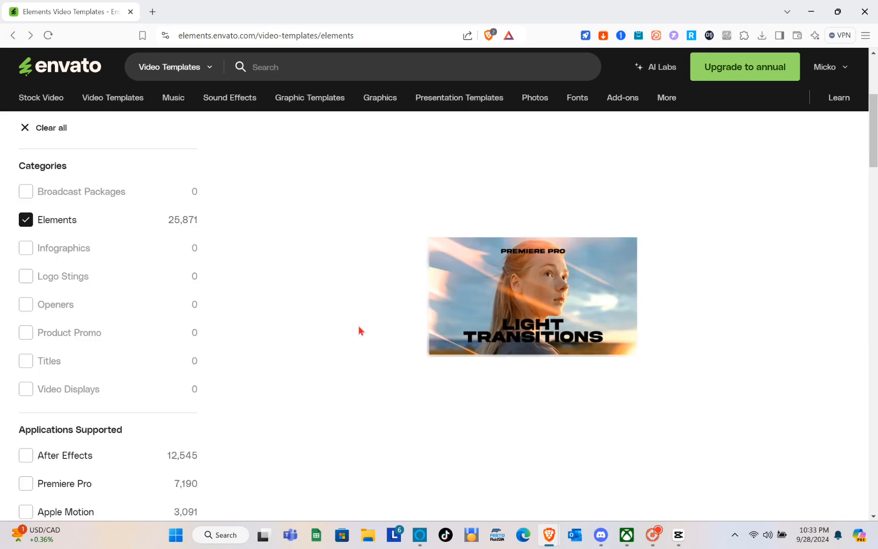
pyautogui.scroll(-4, 401, 305)
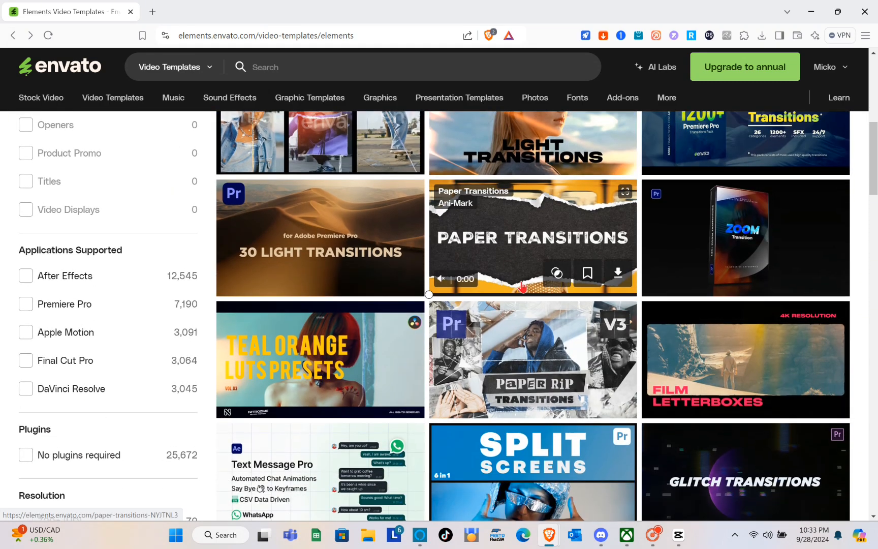
pyautogui.scroll(9, 559, 269)
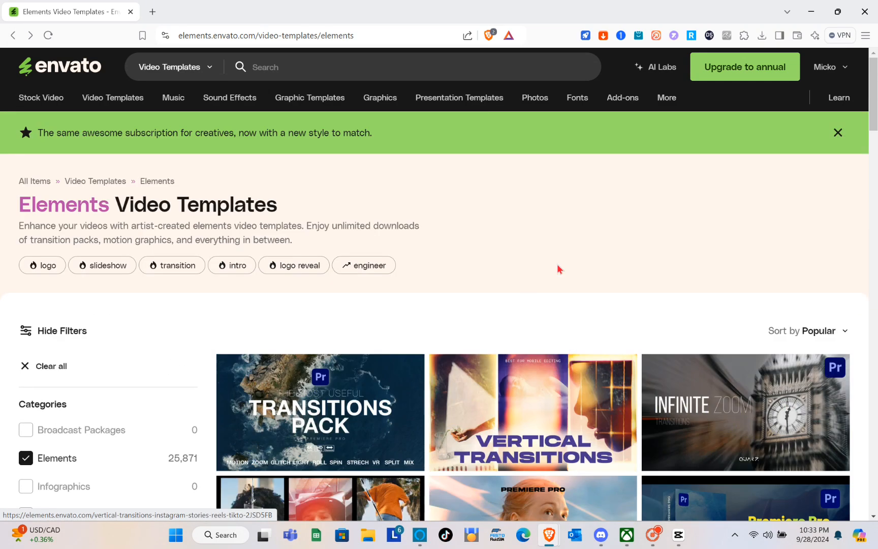
pyautogui.click(535, 400)
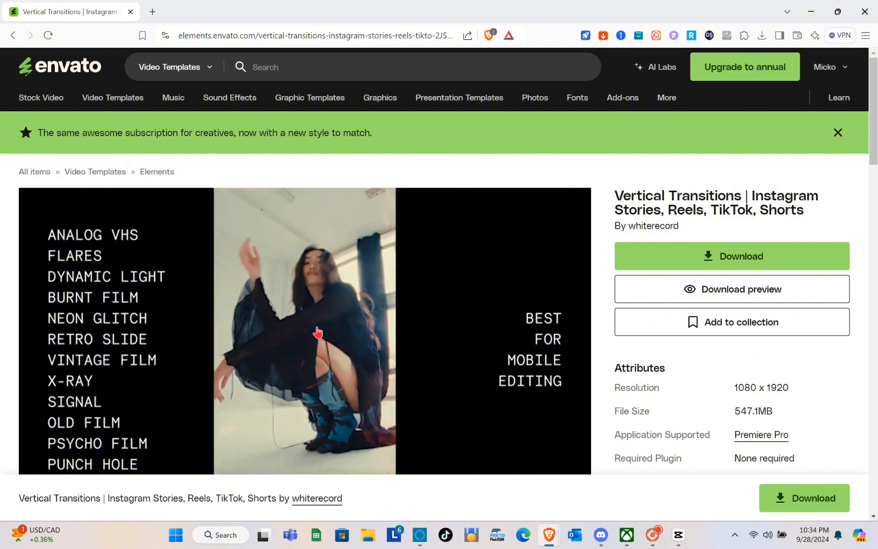
pyautogui.scroll(-1, 650, 411)
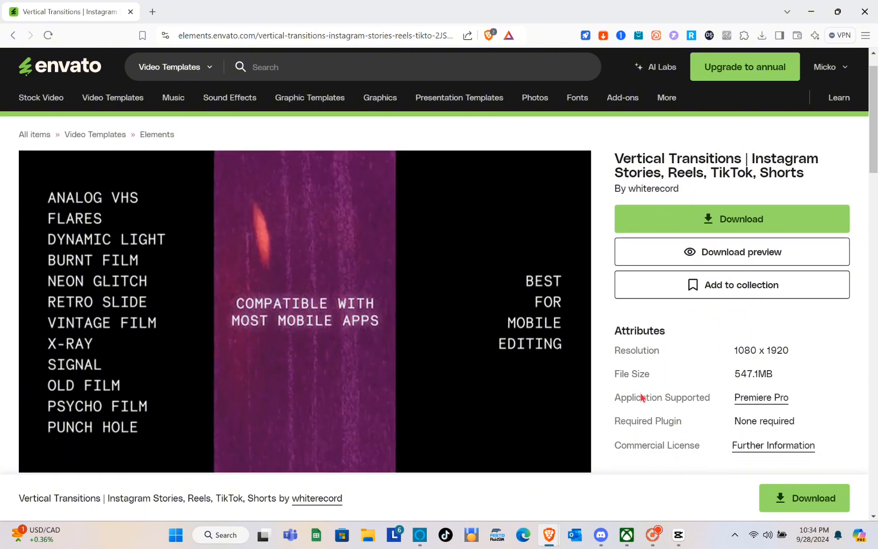
pyautogui.scroll(-1, 735, 412)
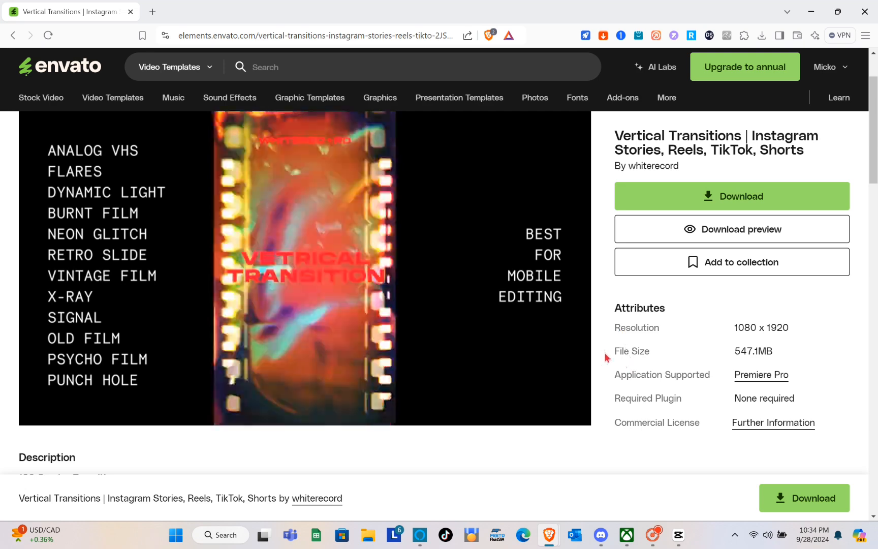
pyautogui.moveTo(569, 336)
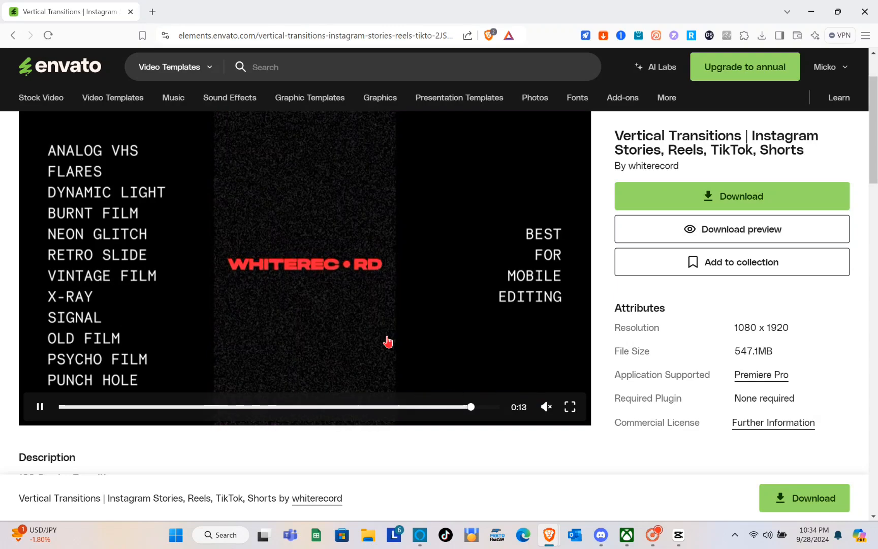
pyautogui.click(678, 534)
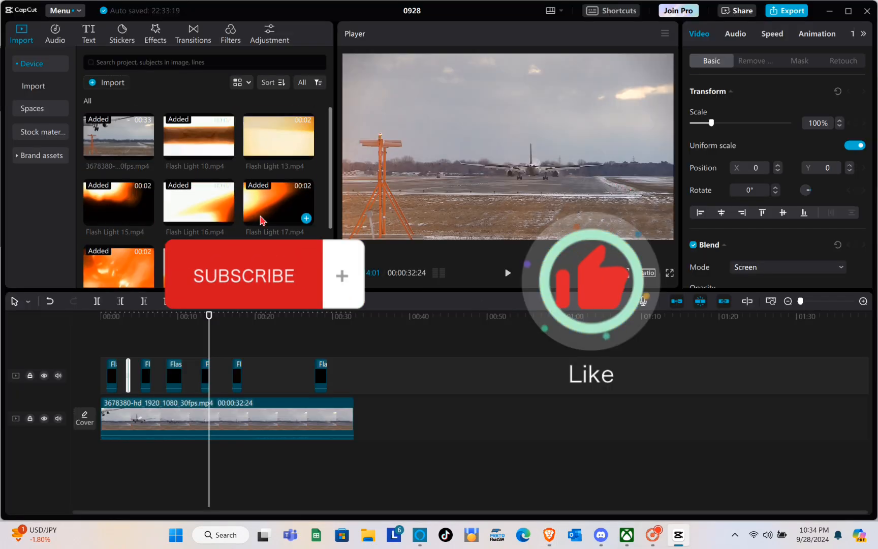